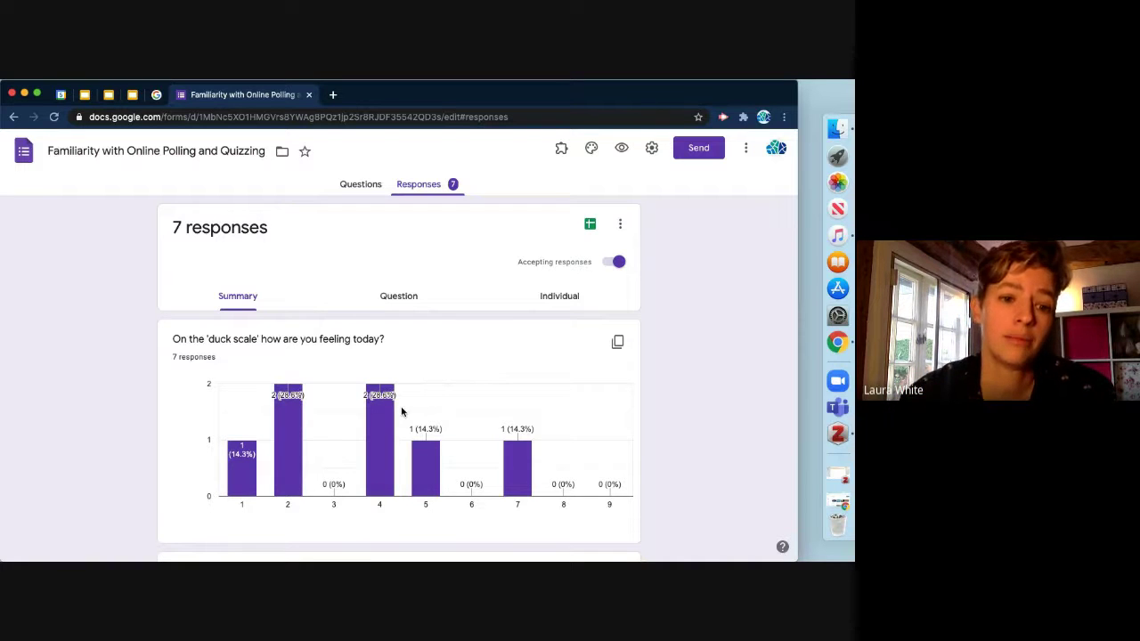
Review the response summary charts from the 'duck scale' question through to the worries or comments about using the tools
{"action": "scroll", "coordinate": [401, 411], "scroll_direction": "down", "scroll_amount": 3}
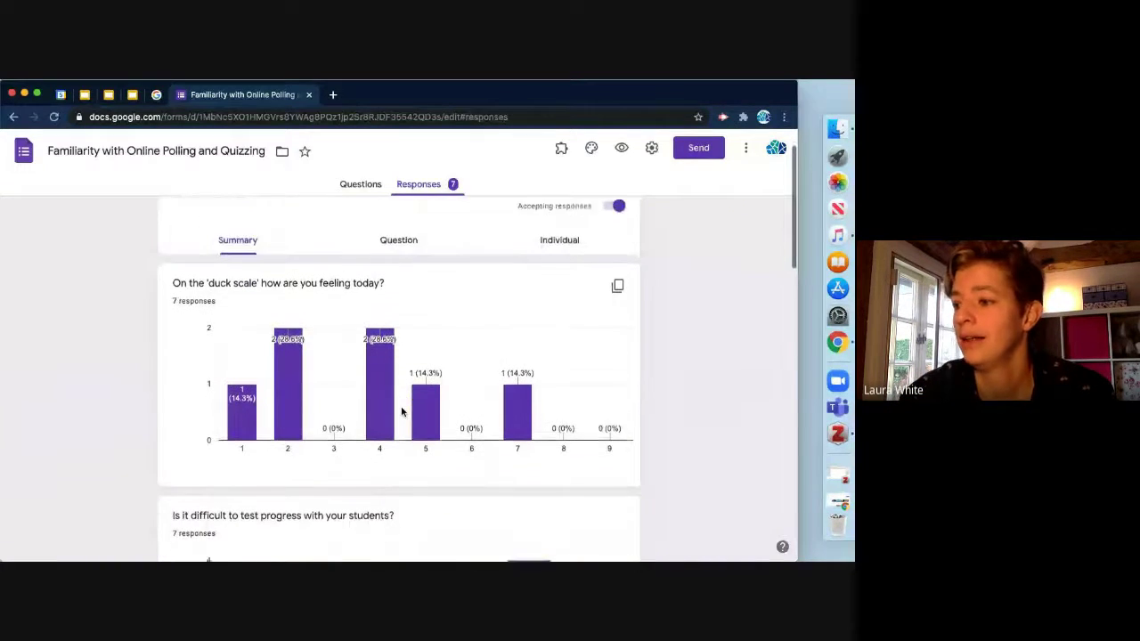
{"action": "scroll", "coordinate": [401, 411], "scroll_direction": "down", "scroll_amount": 5}
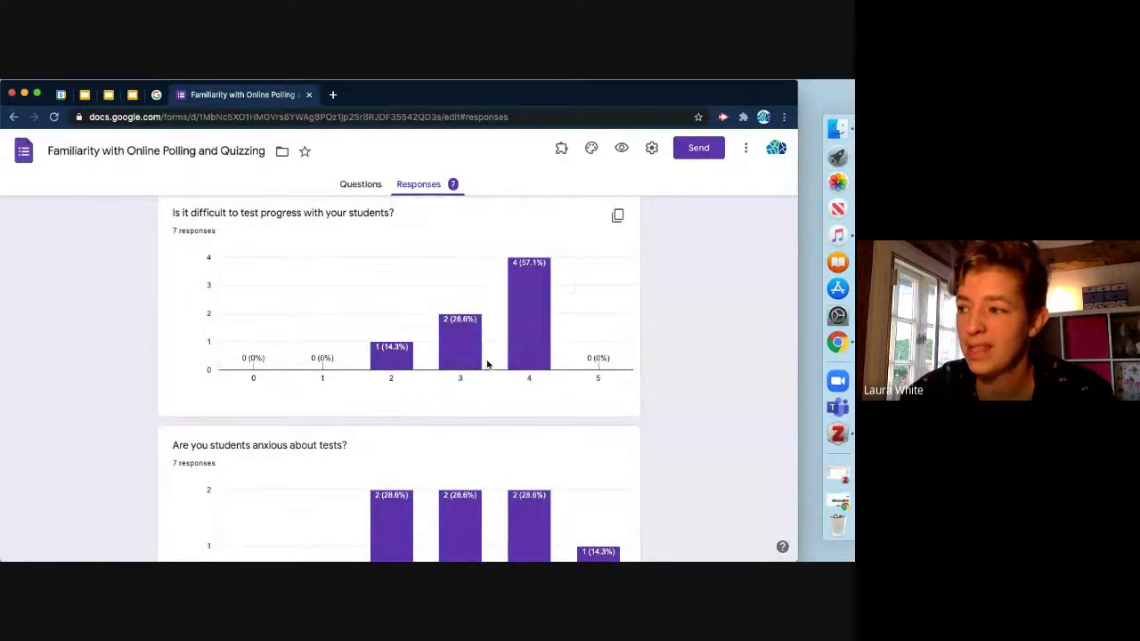
{"action": "mouse_move", "coordinate": [534, 361]}
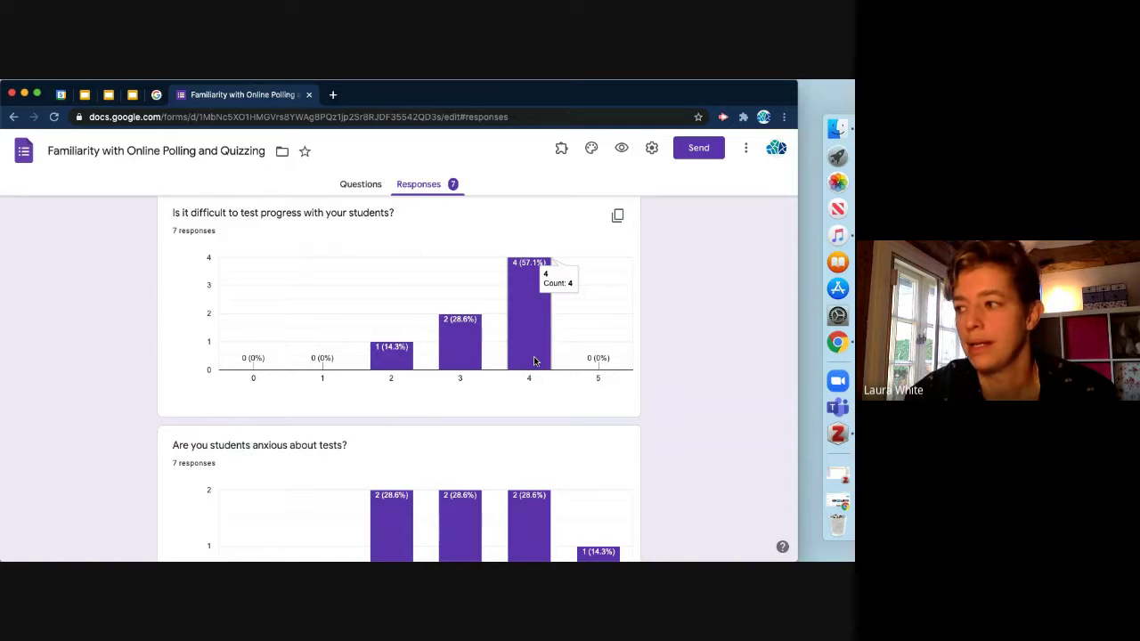
{"action": "scroll", "coordinate": [535, 361], "scroll_direction": "down", "scroll_amount": 5}
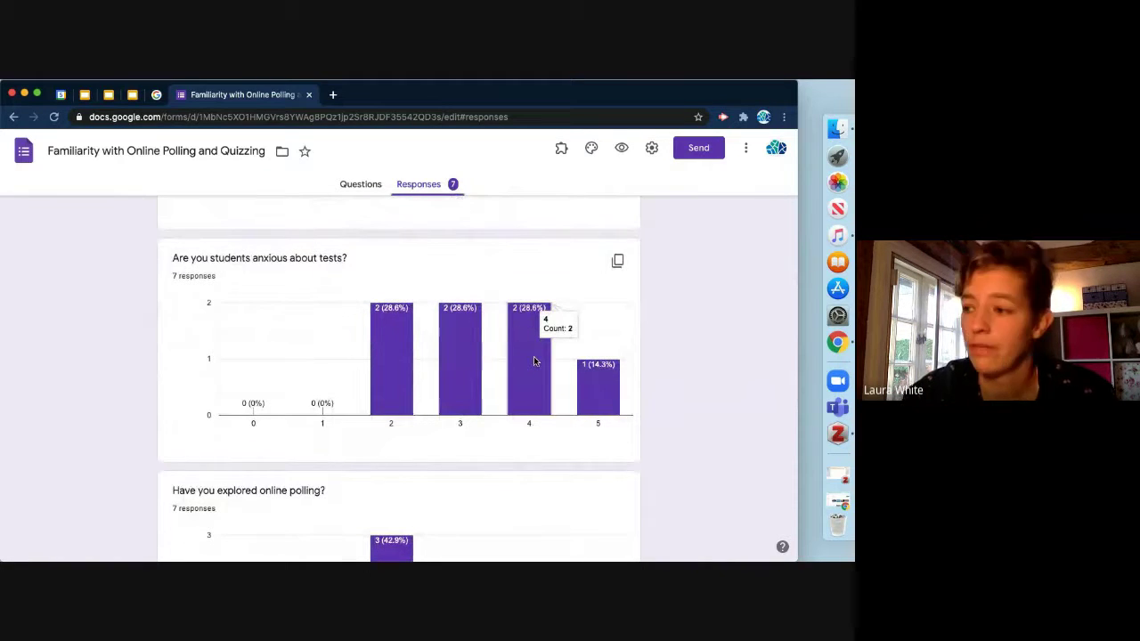
{"action": "mouse_move", "coordinate": [380, 363]}
{"action": "mouse_move", "coordinate": [581, 408]}
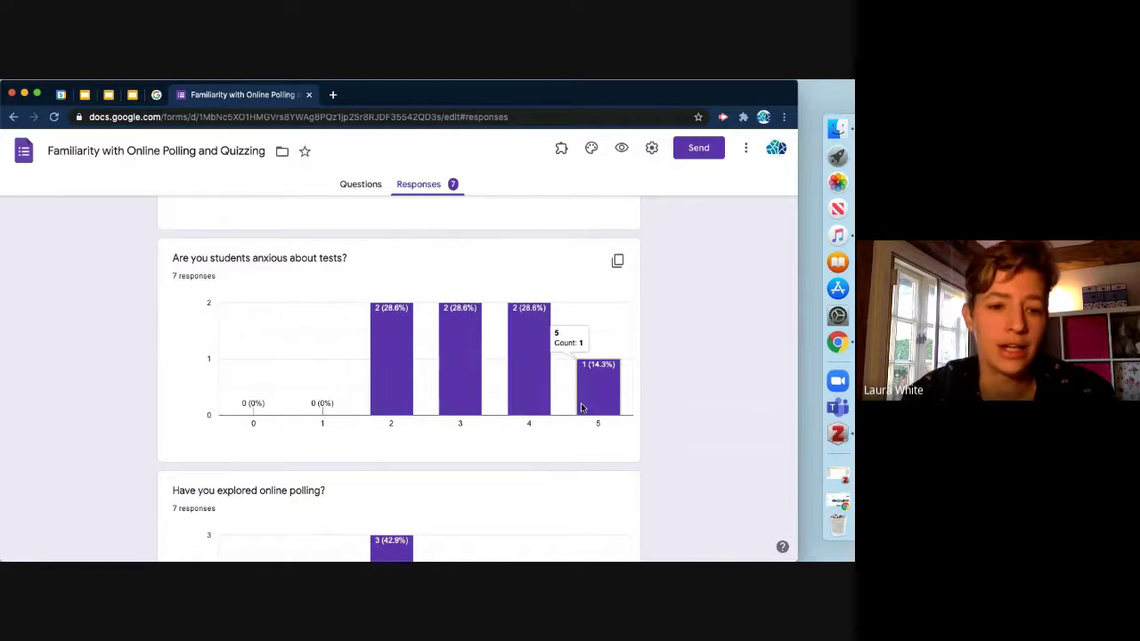
{"action": "scroll", "coordinate": [580, 408], "scroll_direction": "down", "scroll_amount": 5}
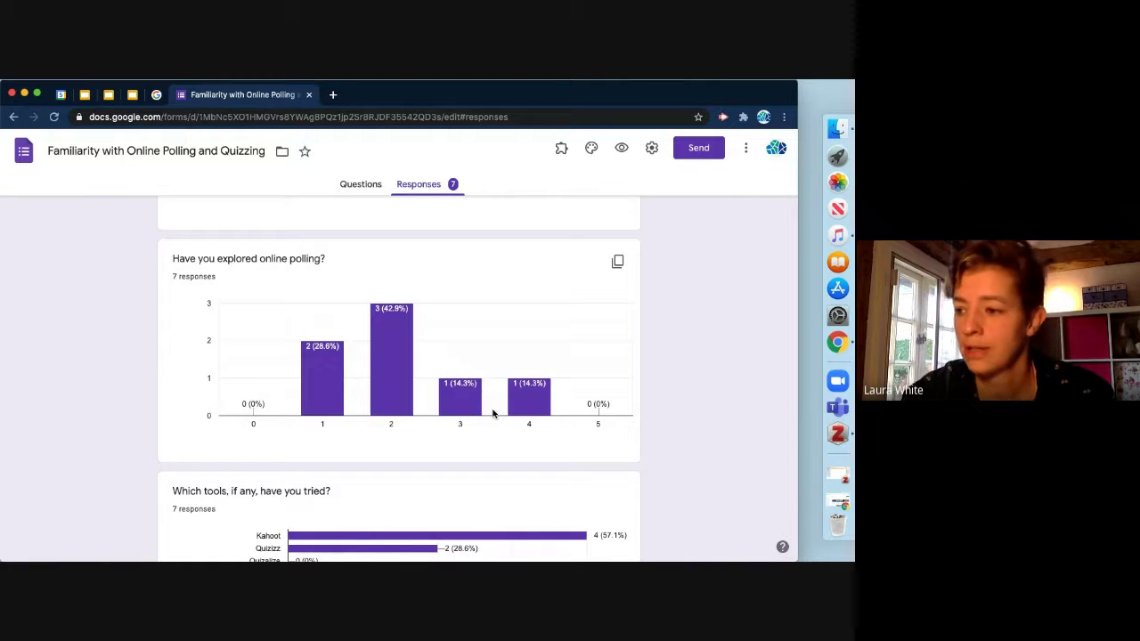
{"action": "scroll", "coordinate": [492, 413], "scroll_direction": "down", "scroll_amount": 5}
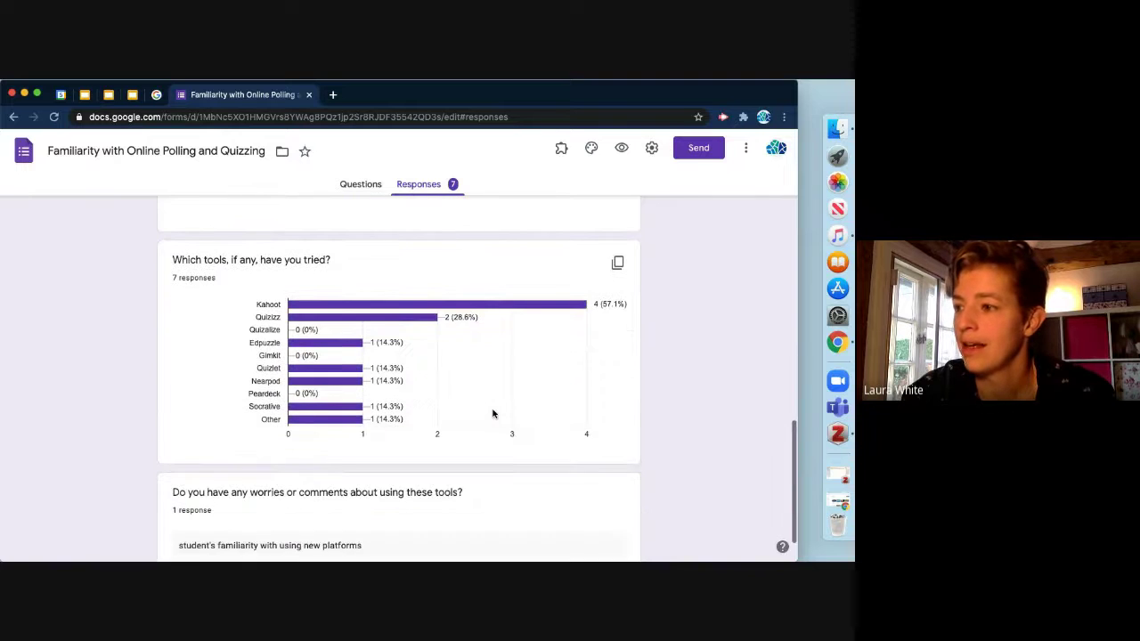
{"action": "scroll", "coordinate": [492, 414], "scroll_direction": "down", "scroll_amount": 1}
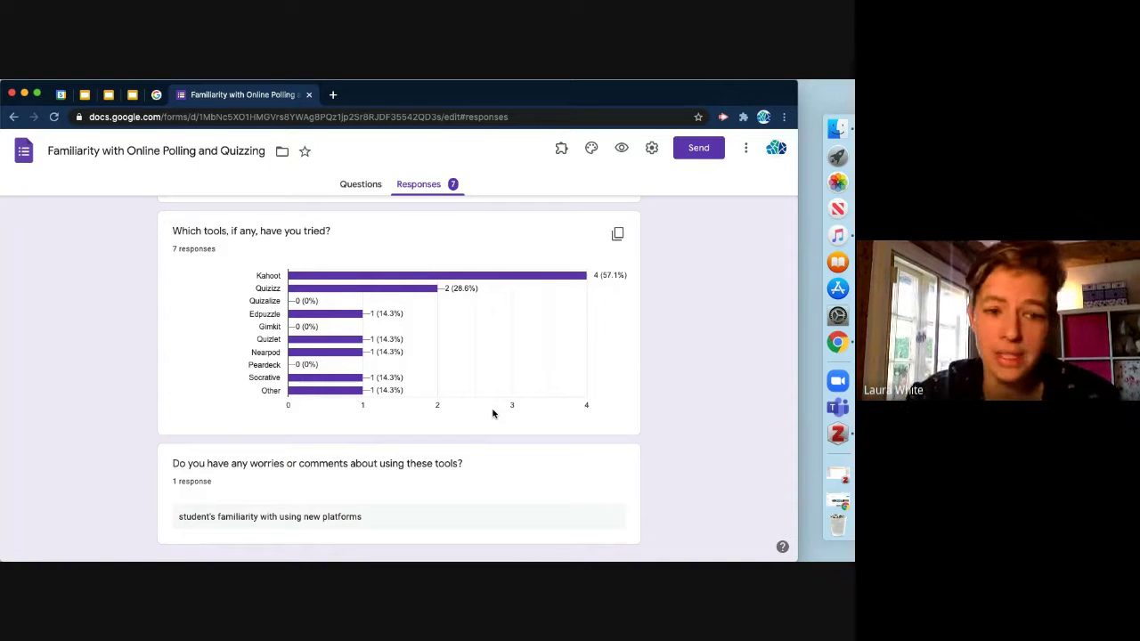
Reload the form and reopen its response summary to check for new submissions
{"action": "scroll", "coordinate": [492, 413], "scroll_direction": "up", "scroll_amount": 15}
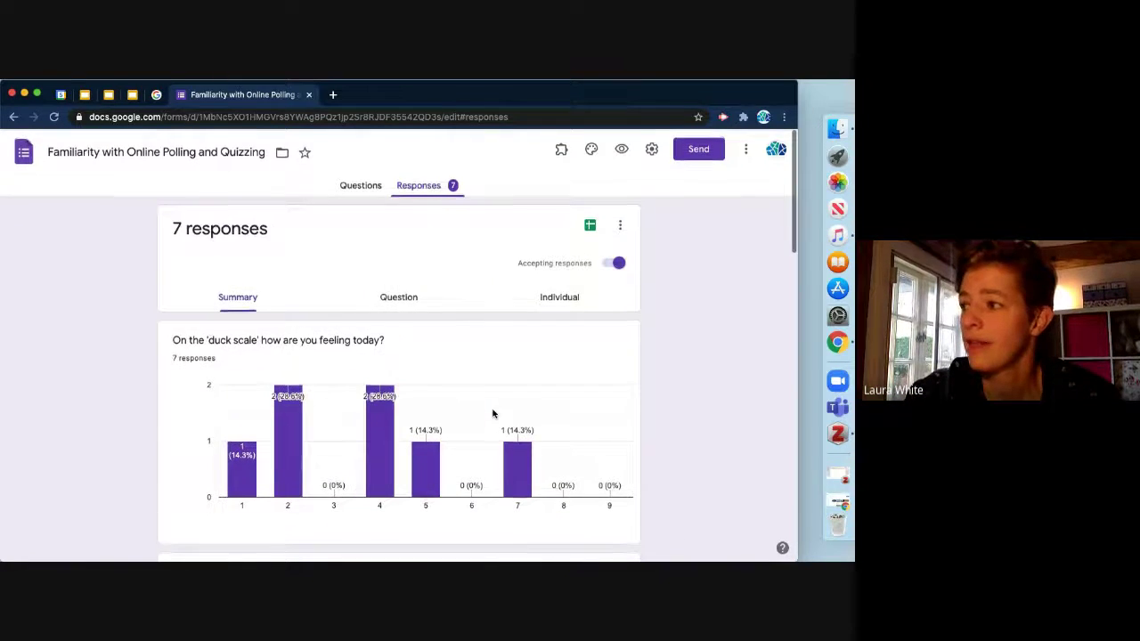
{"action": "scroll", "coordinate": [493, 413], "scroll_direction": "down", "scroll_amount": 1}
{"action": "scroll", "coordinate": [492, 413], "scroll_direction": "up", "scroll_amount": 1}
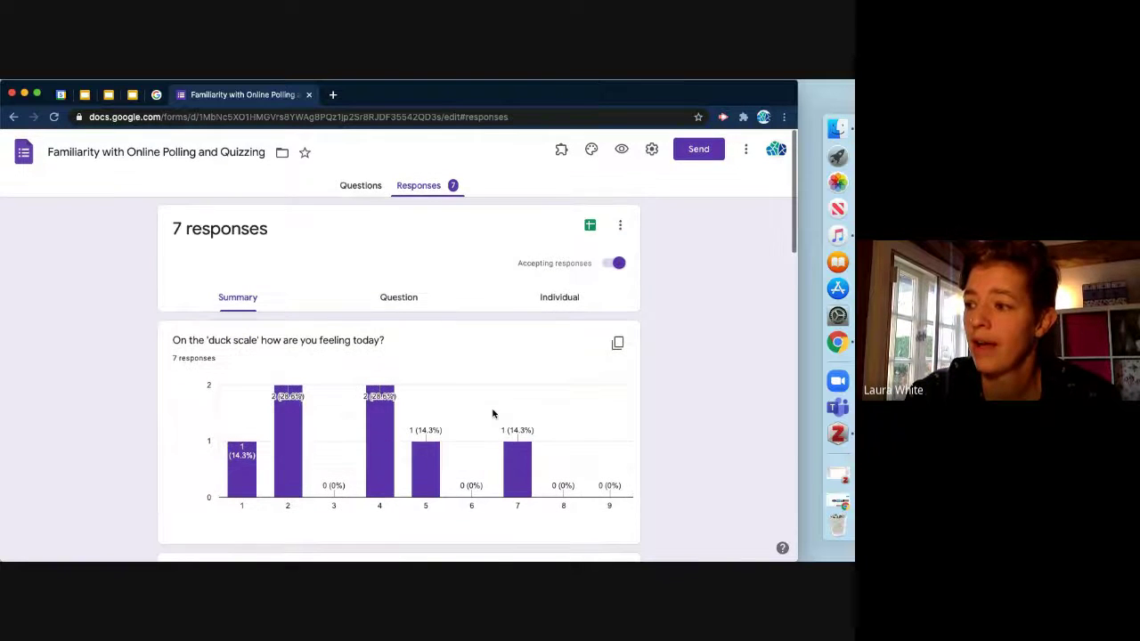
{"action": "scroll", "coordinate": [493, 413], "scroll_direction": "down", "scroll_amount": 2}
{"action": "scroll", "coordinate": [493, 413], "scroll_direction": "up", "scroll_amount": 2}
{"action": "scroll", "coordinate": [195, 231], "scroll_direction": "up", "scroll_amount": 1}
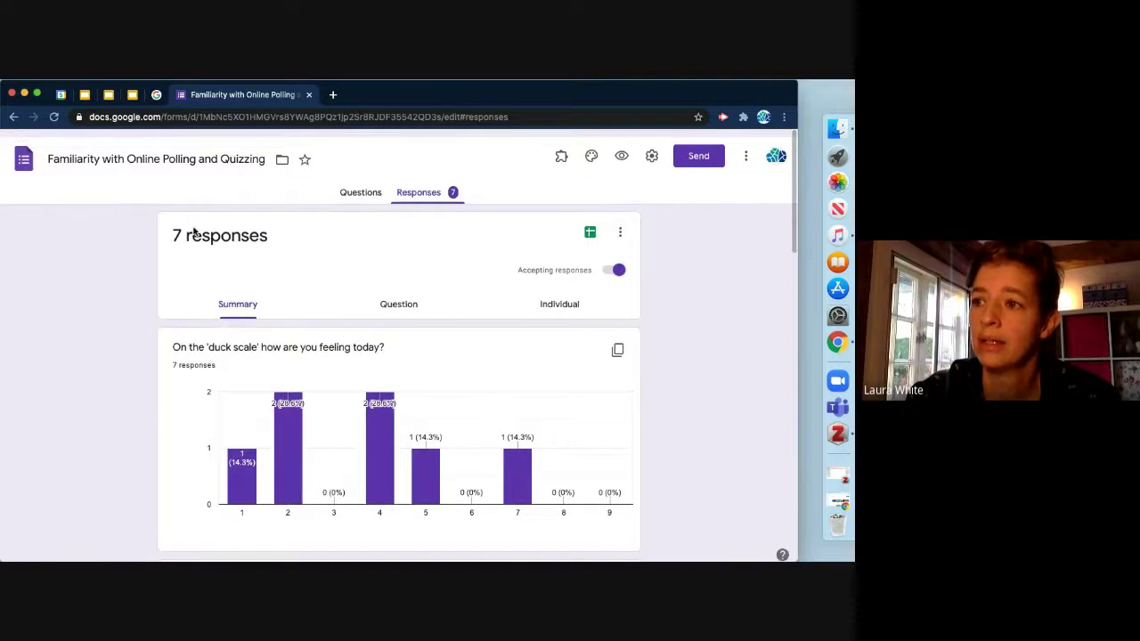
{"action": "left_click", "coordinate": [54, 116]}
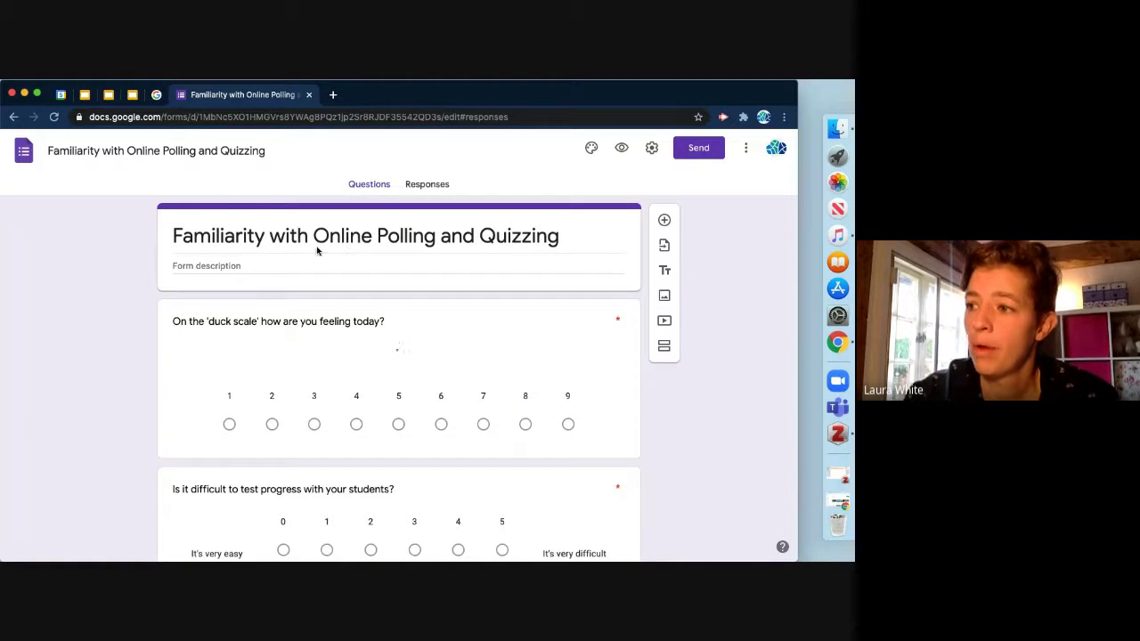
{"action": "left_click", "coordinate": [441, 185]}
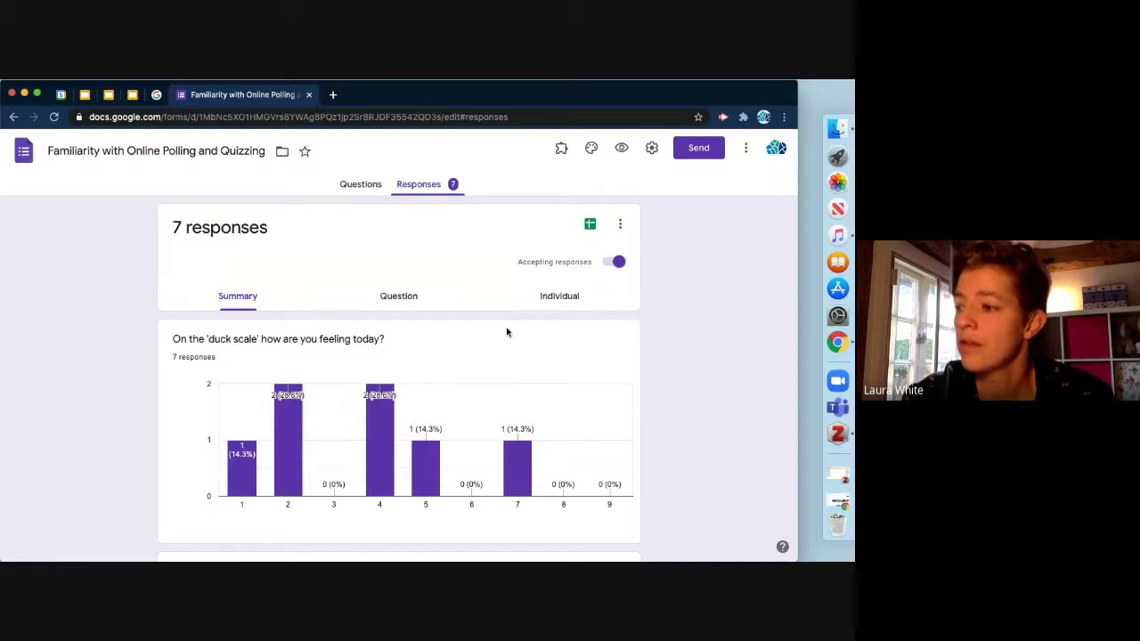
Export the form's responses to a newly created spreadsheet, keeping the suggested name
{"action": "scroll", "coordinate": [524, 348], "scroll_direction": "down", "scroll_amount": 4}
{"action": "scroll", "coordinate": [523, 350], "scroll_direction": "down", "scroll_amount": 4}
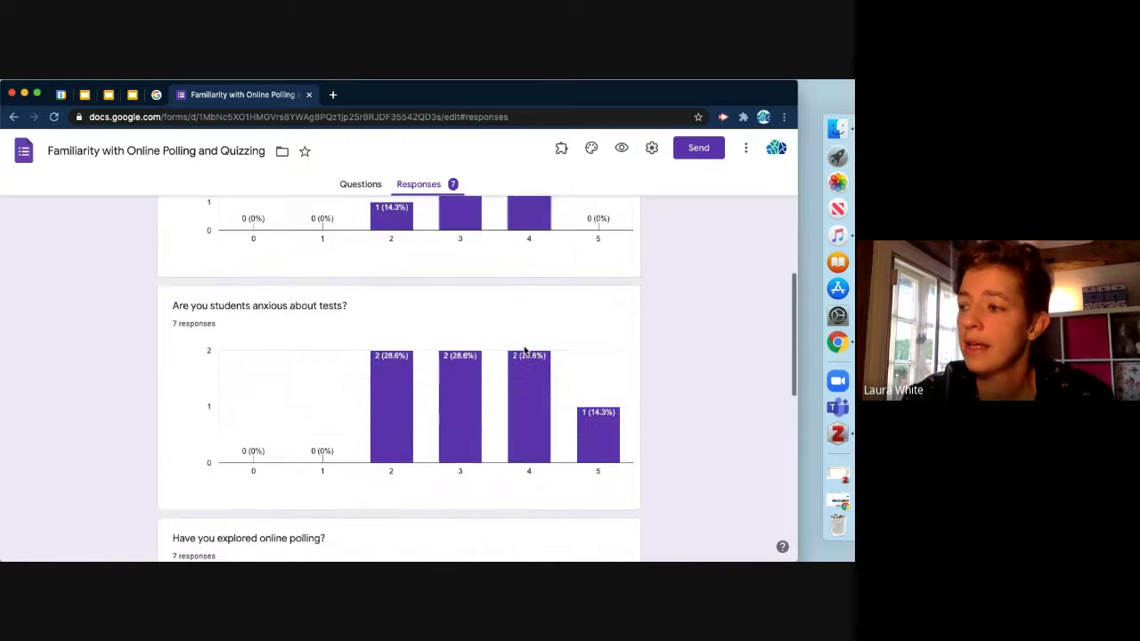
{"action": "scroll", "coordinate": [524, 350], "scroll_direction": "up", "scroll_amount": 9}
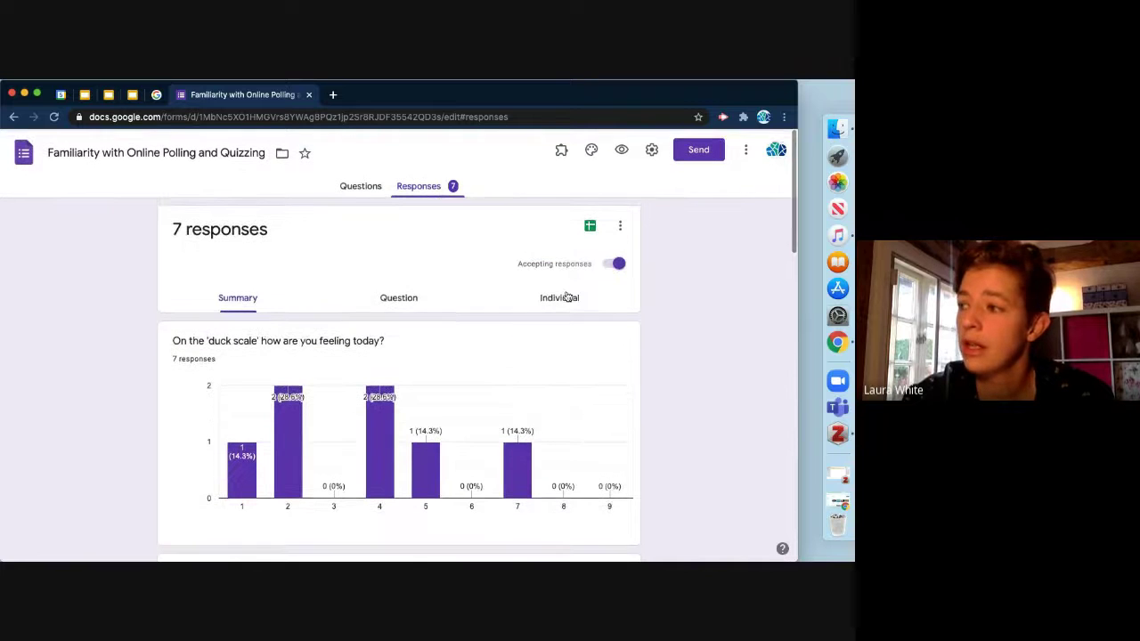
{"action": "left_click", "coordinate": [592, 226]}
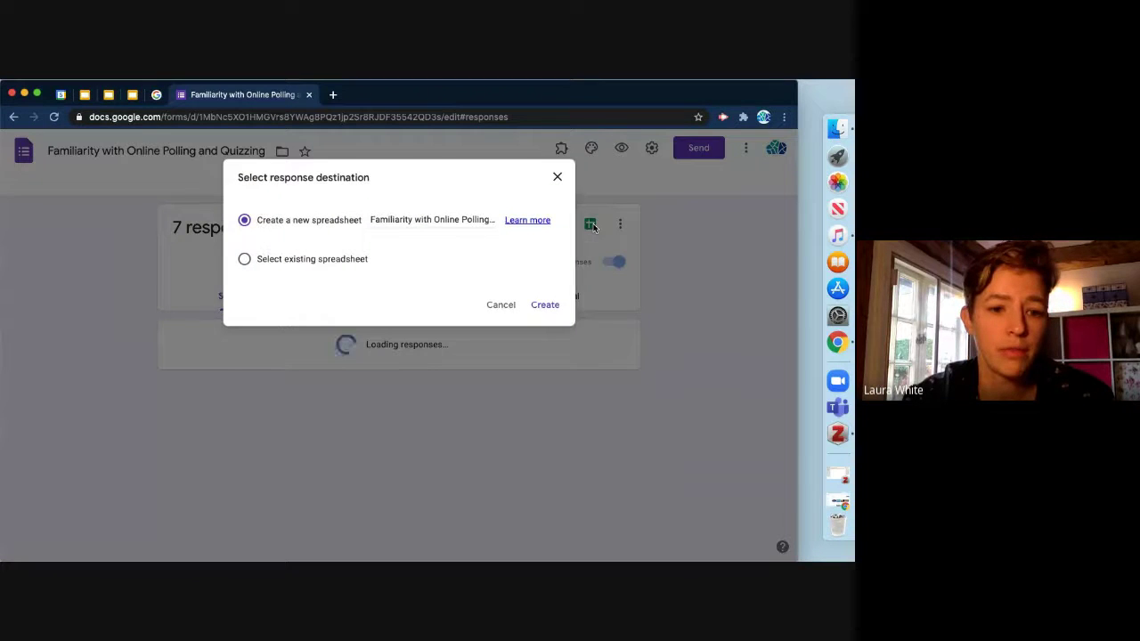
{"action": "left_click", "coordinate": [542, 305]}
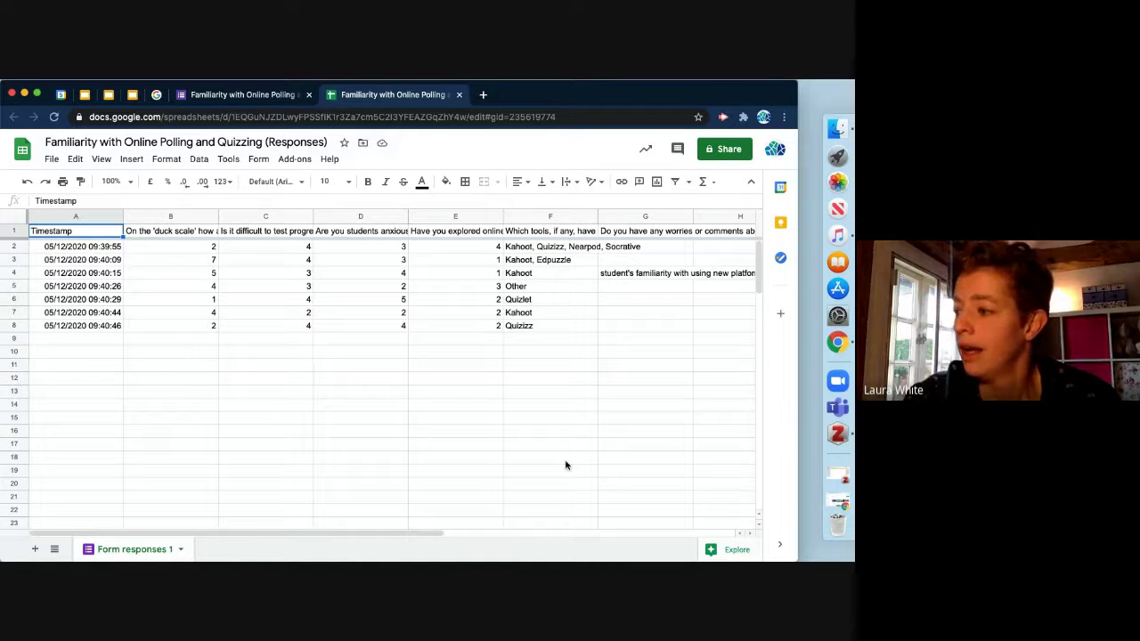
Examine the Explore suggestions and automatic analysis charts for the response data, then close them
{"action": "left_click", "coordinate": [720, 552]}
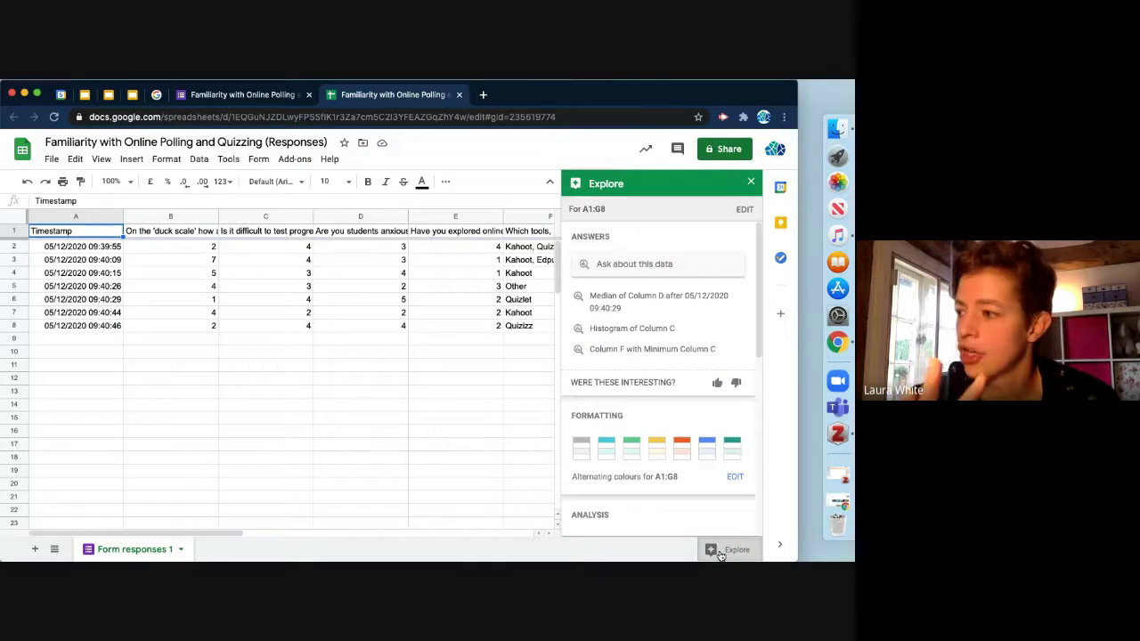
{"action": "scroll", "coordinate": [702, 485], "scroll_direction": "down", "scroll_amount": 5}
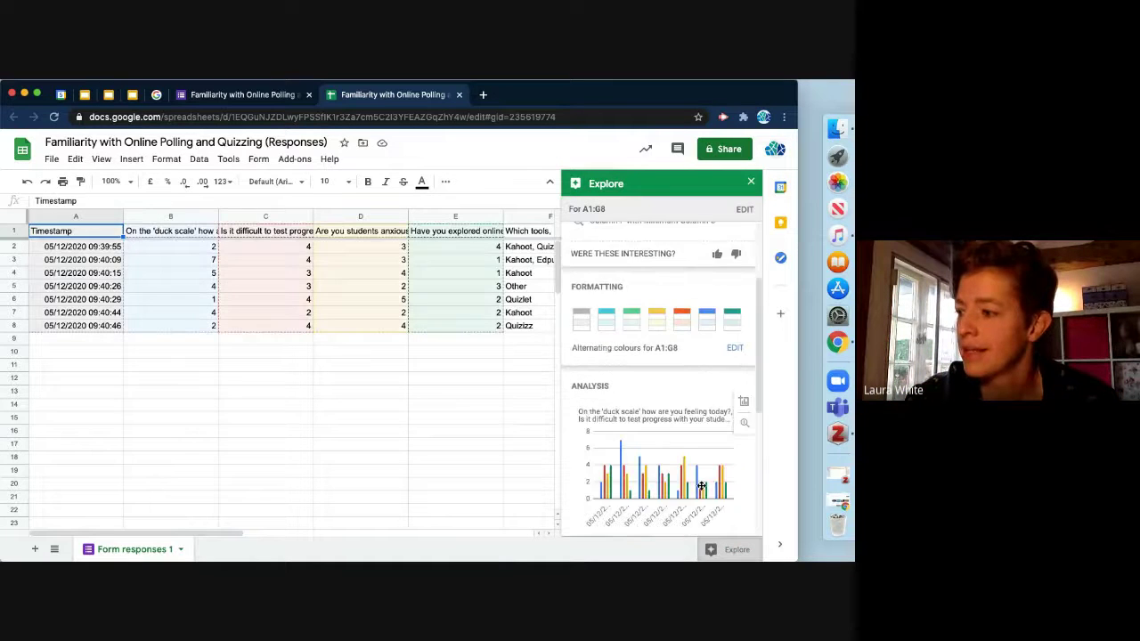
{"action": "scroll", "coordinate": [701, 484], "scroll_direction": "down", "scroll_amount": 3}
{"action": "scroll", "coordinate": [701, 485], "scroll_direction": "down", "scroll_amount": 3}
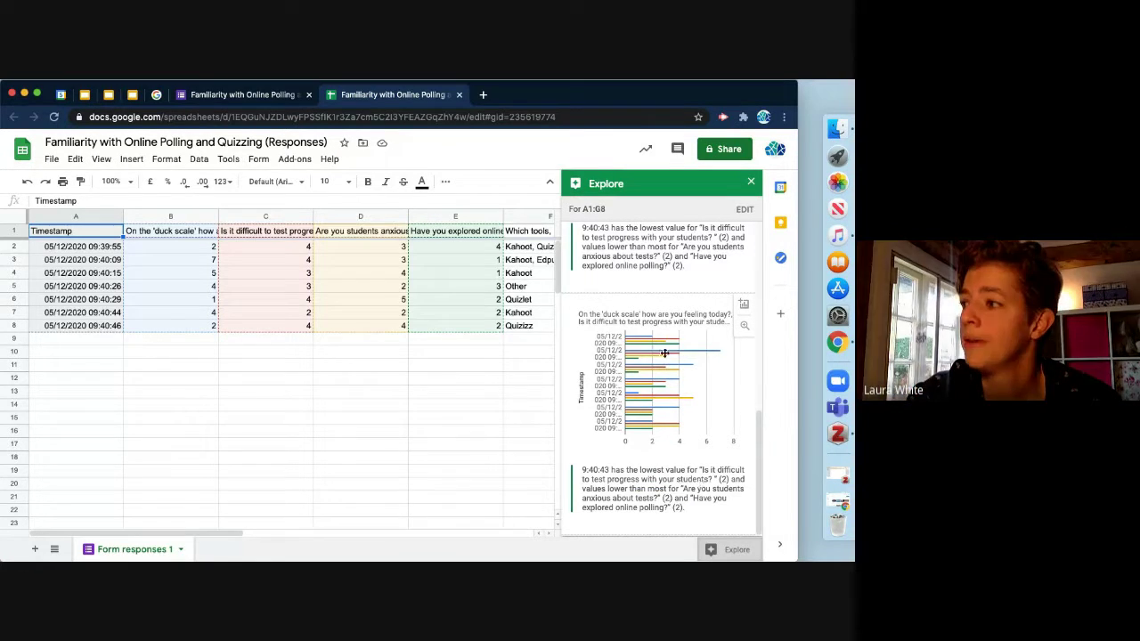
{"action": "left_click", "coordinate": [751, 183]}
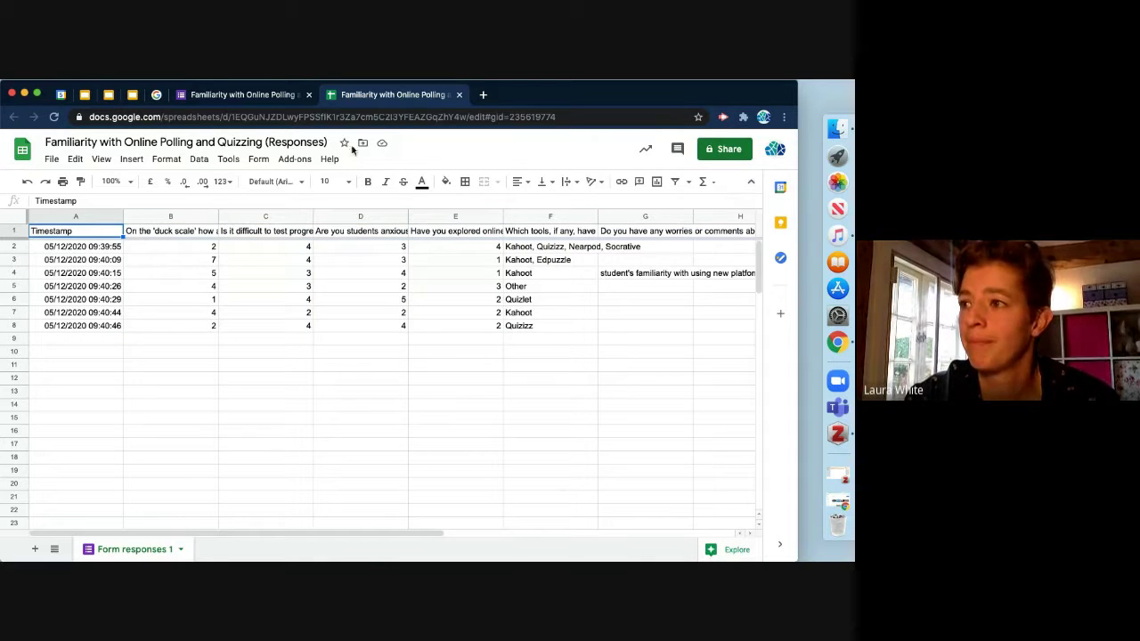
Switch to the "Lebanon -Assessing Students Online" presentation, present it from the "Let's get Hands On" slide and advance to "Using Google Forms"
{"action": "left_click", "coordinate": [85, 95]}
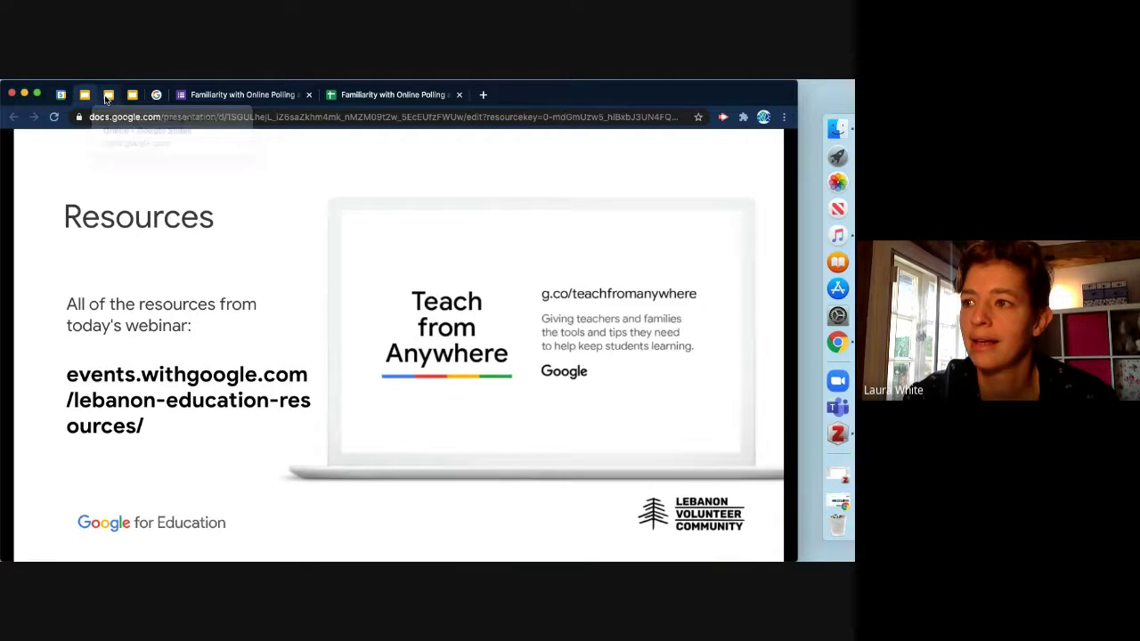
{"action": "left_click", "coordinate": [108, 96]}
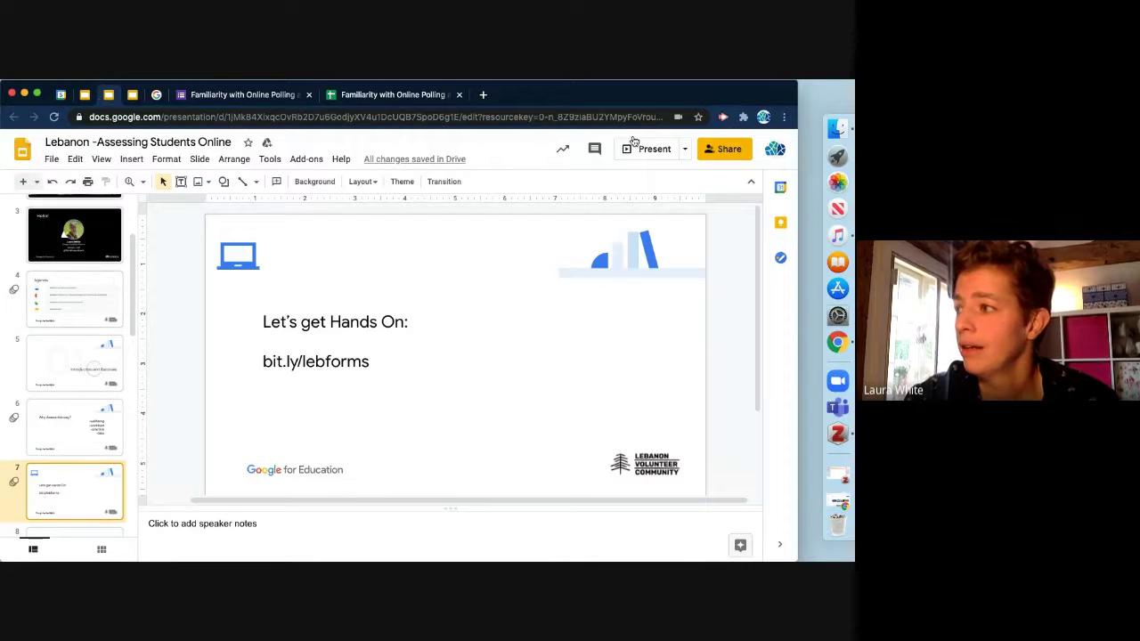
{"action": "left_click", "coordinate": [632, 152]}
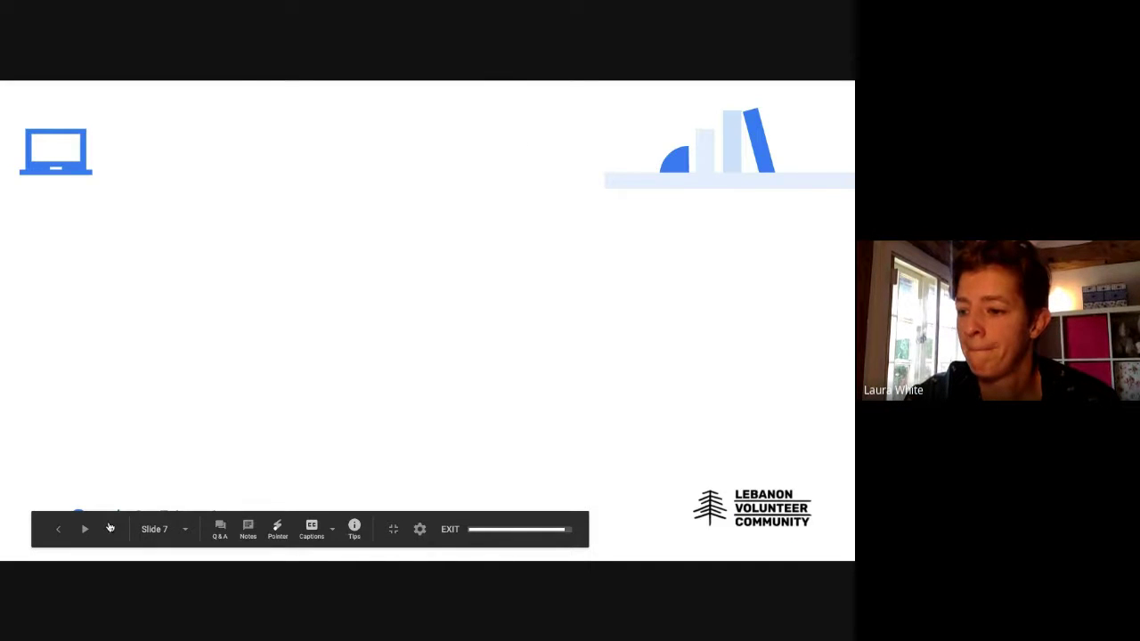
{"action": "left_click", "coordinate": [112, 530]}
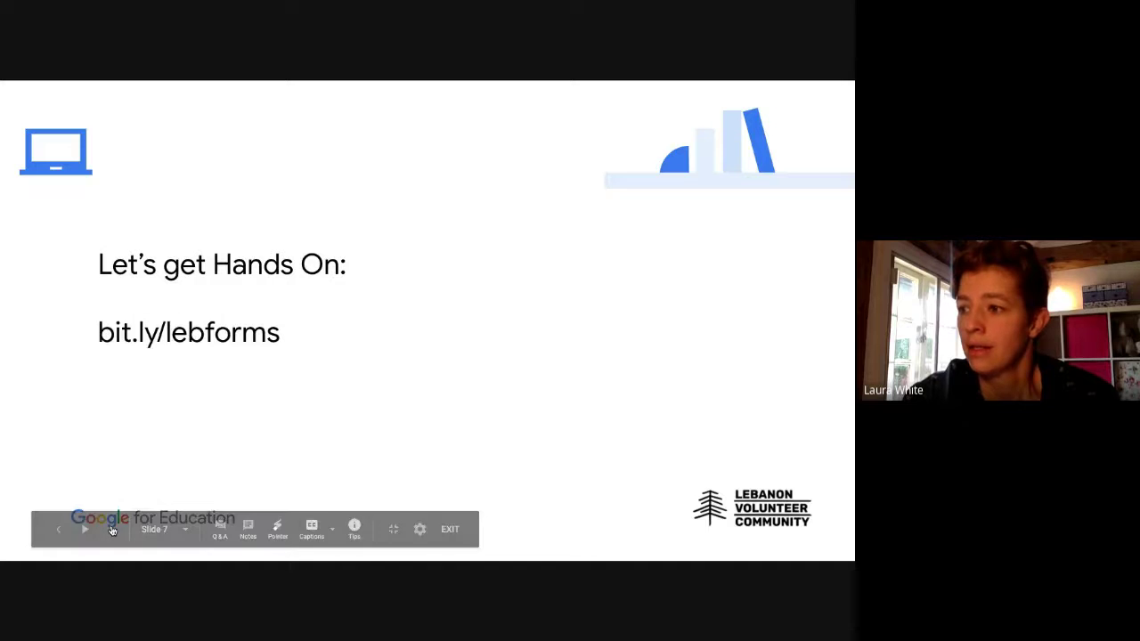
{"action": "left_click", "coordinate": [112, 530]}
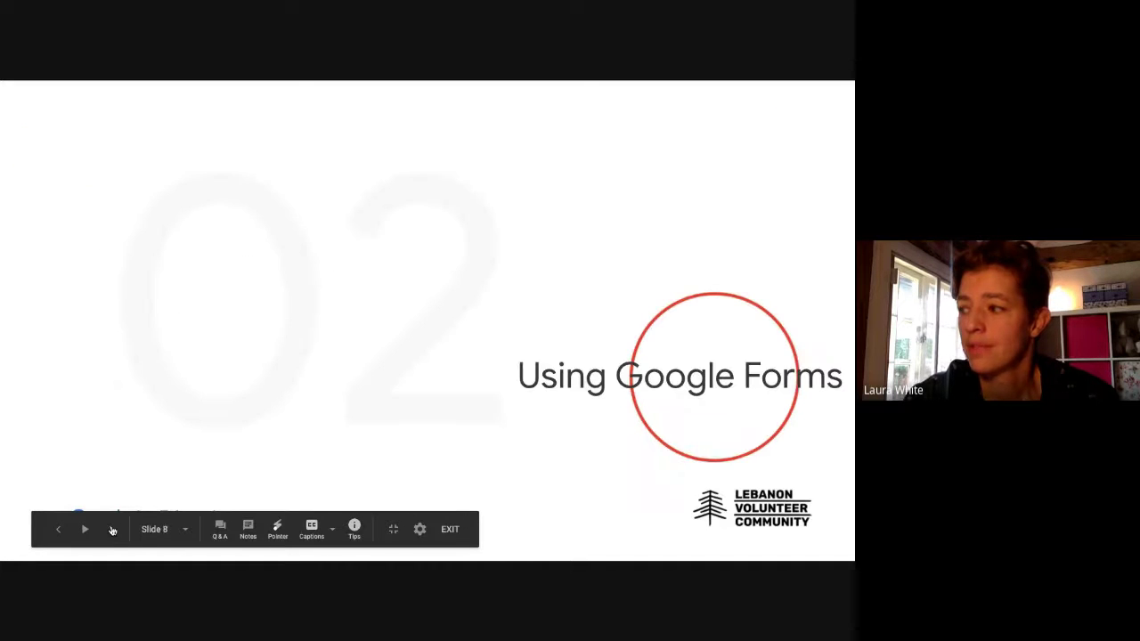
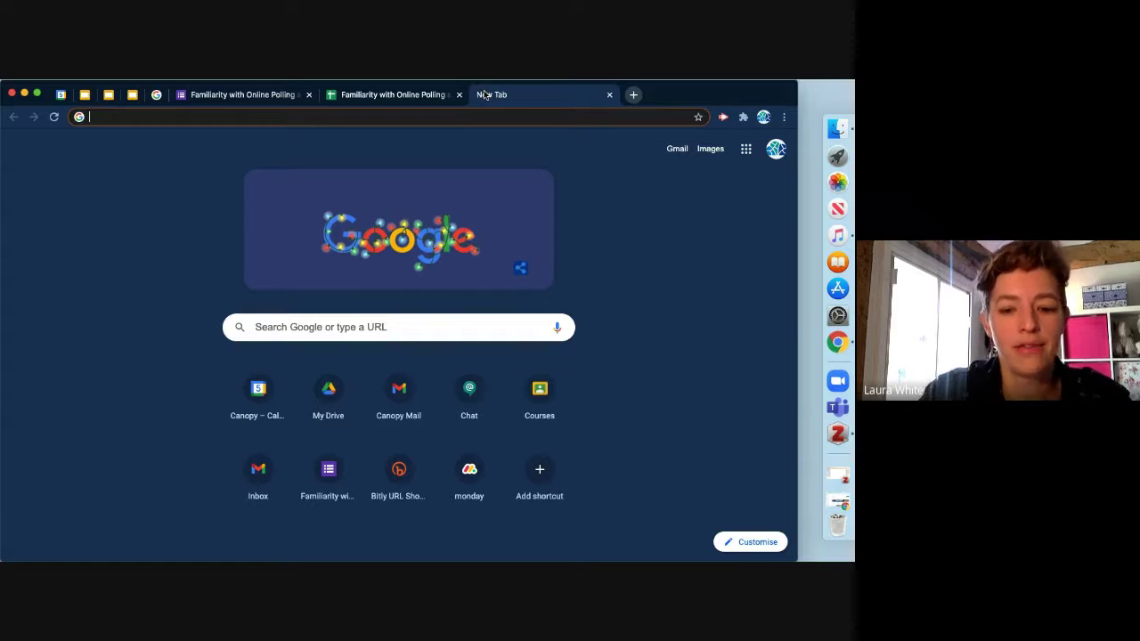
Create a blank form by going to forms.new in the empty browser tab
{"action": "type", "text": "forms.google.com"}
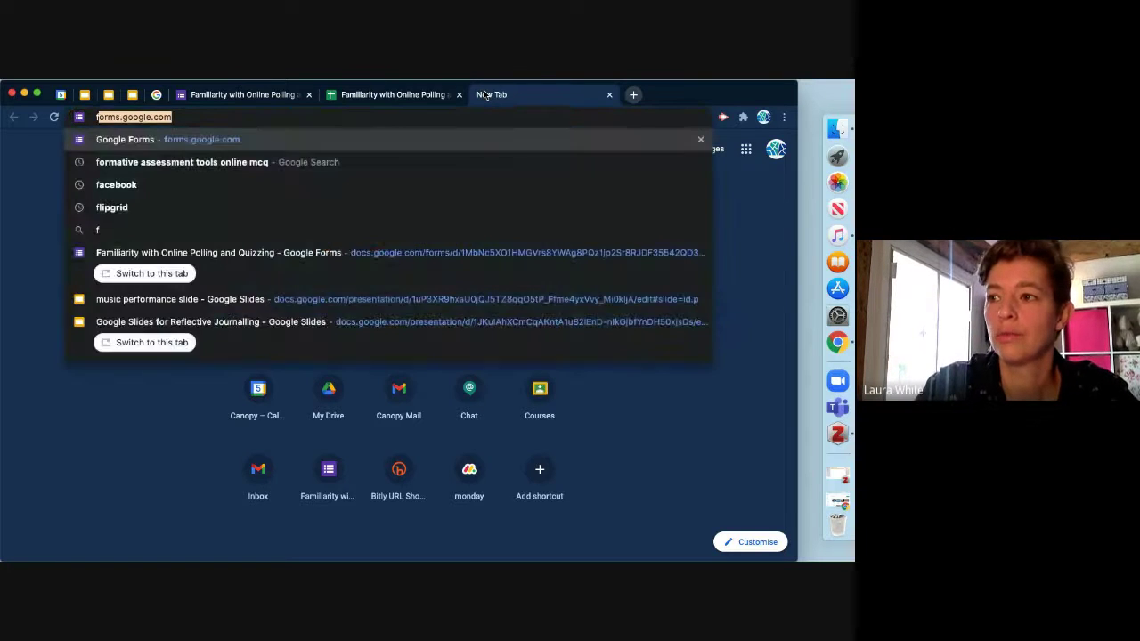
{"action": "key", "text": "Right"}
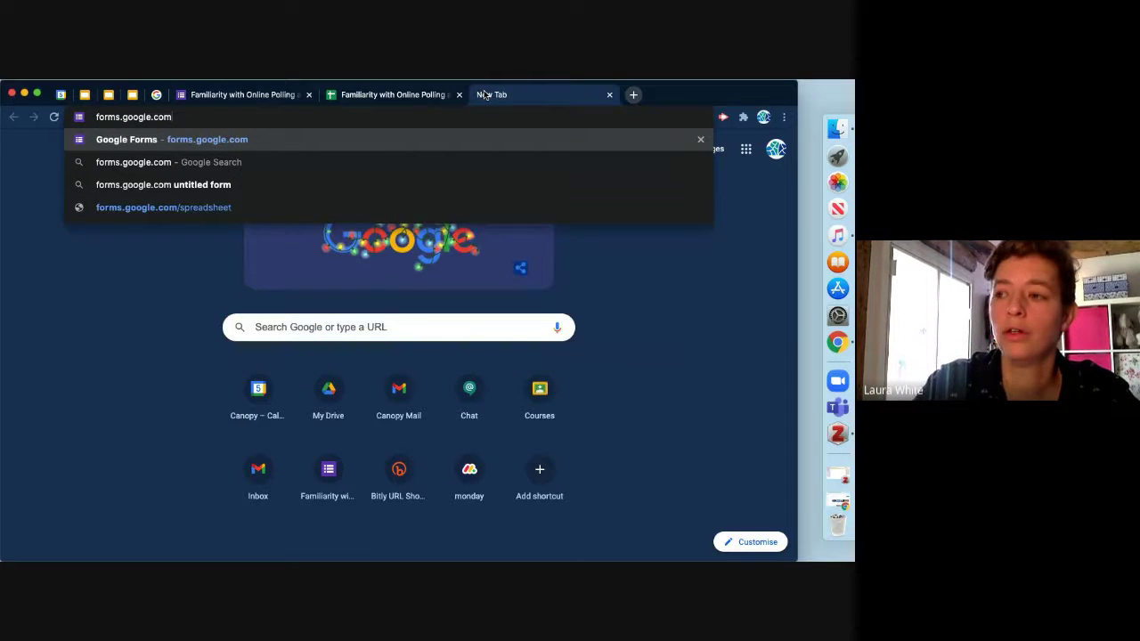
{"action": "key", "text": "BackSpace"}
{"action": "key", "text": "BackSpace"}
{"action": "key", "text": "BackSpace"}
{"action": "key", "text": "BackSpace"}
{"action": "key", "text": "BackSpace"}
{"action": "key", "text": "BackSpace"}
{"action": "key", "text": "BackSpace"}
{"action": "key", "text": "BackSpace"}
{"action": "key", "text": "BackSpace"}
{"action": "key", "text": "BackSpace"}
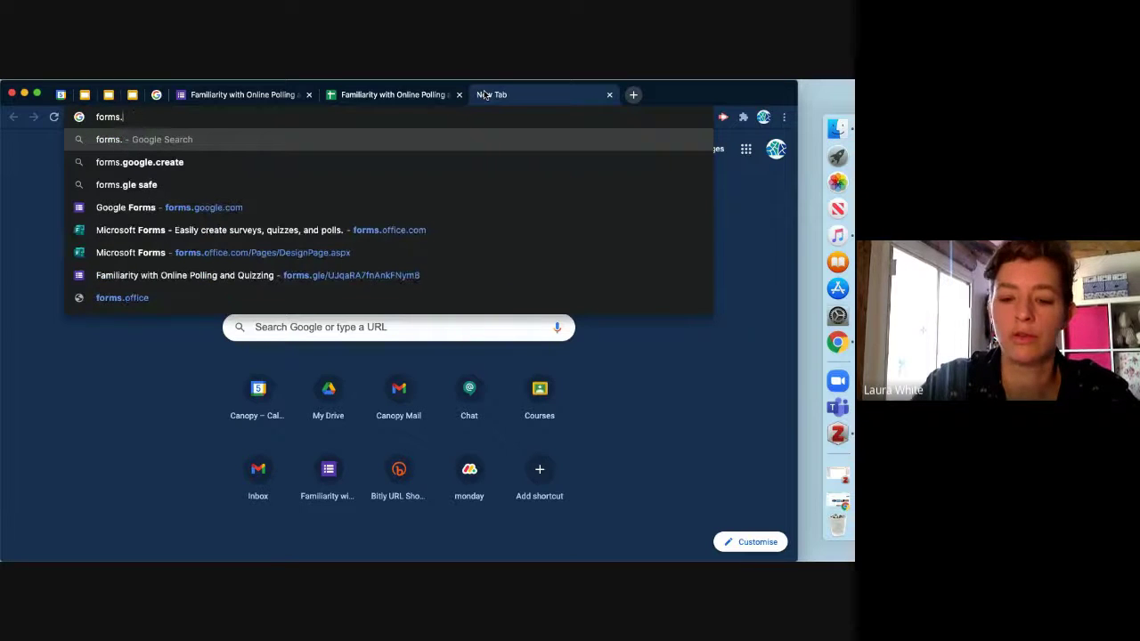
{"action": "type", "text": "new"}
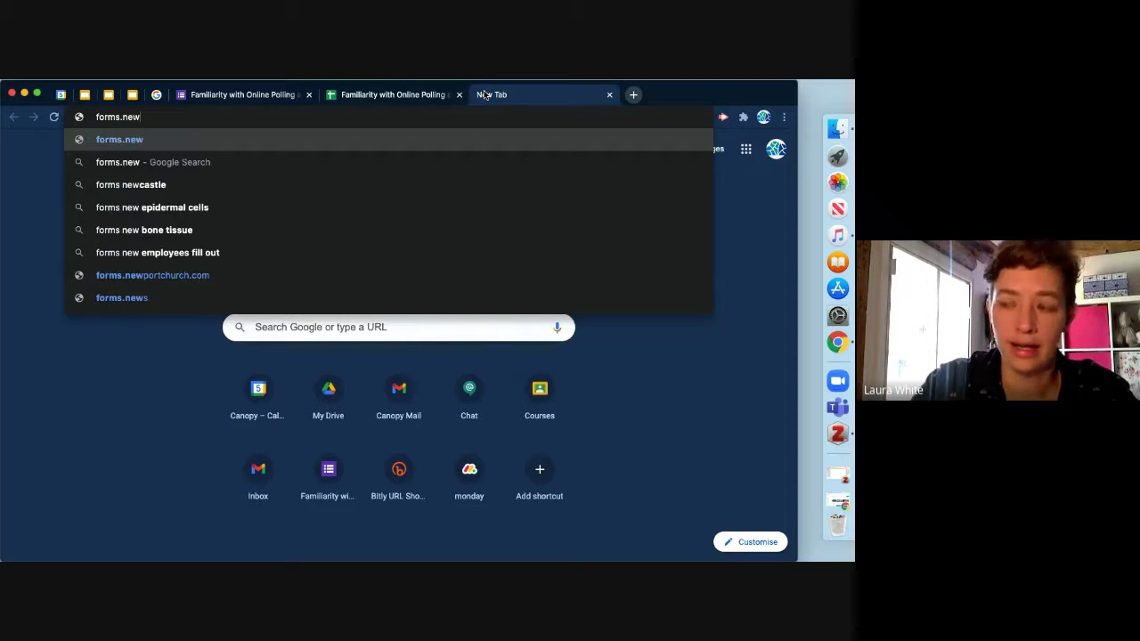
{"action": "key", "text": "Return"}
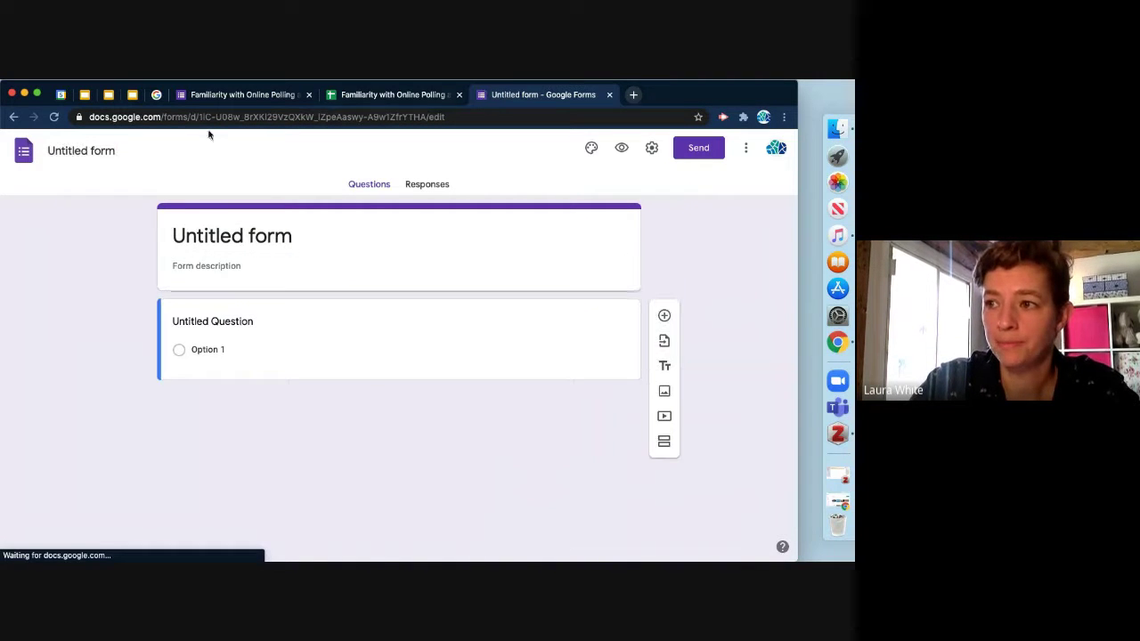
Name the new form "Daily Check In" and apply the same name as its title heading
{"action": "left_click", "coordinate": [85, 151]}
{"action": "type", "text": "Daily"}
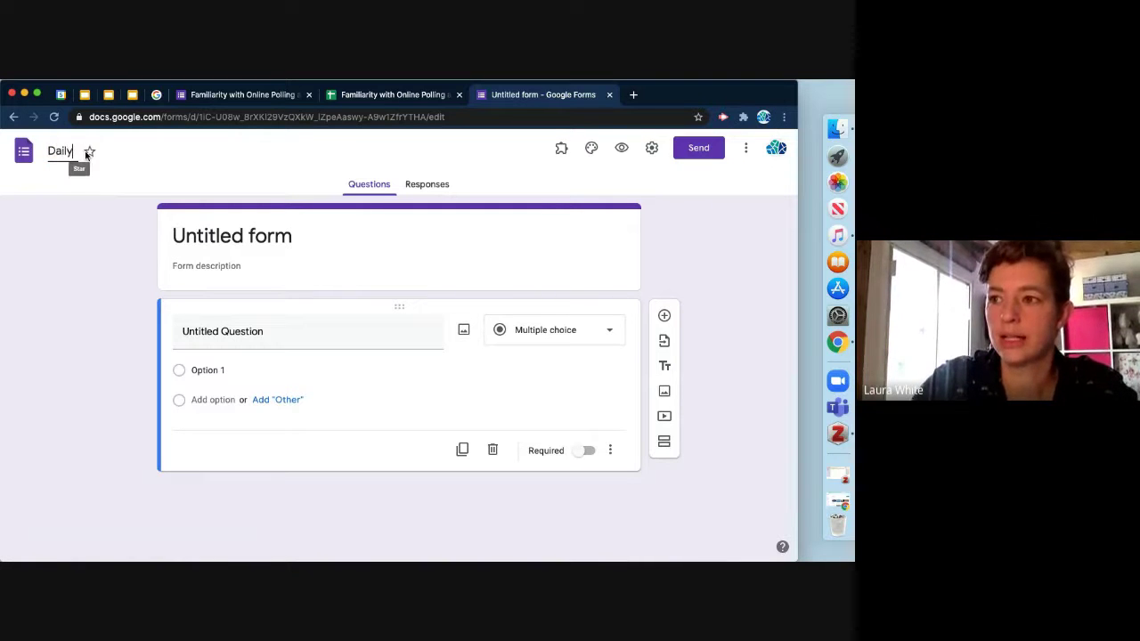
{"action": "type", "text": " Check"}
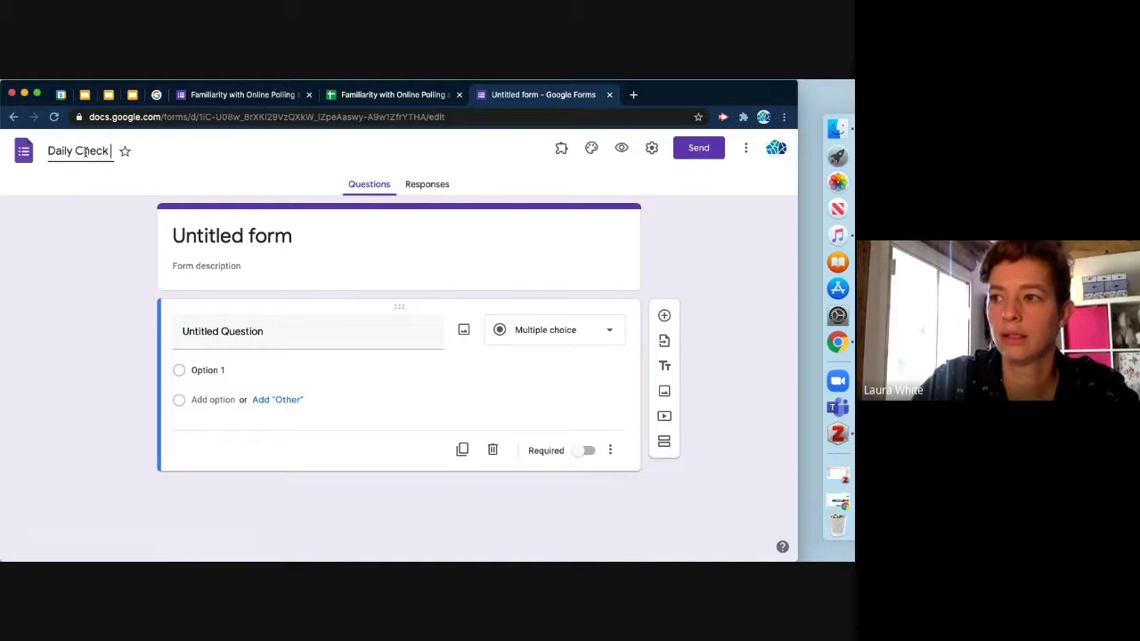
{"action": "type", "text": " In"}
{"action": "left_click", "coordinate": [207, 248]}
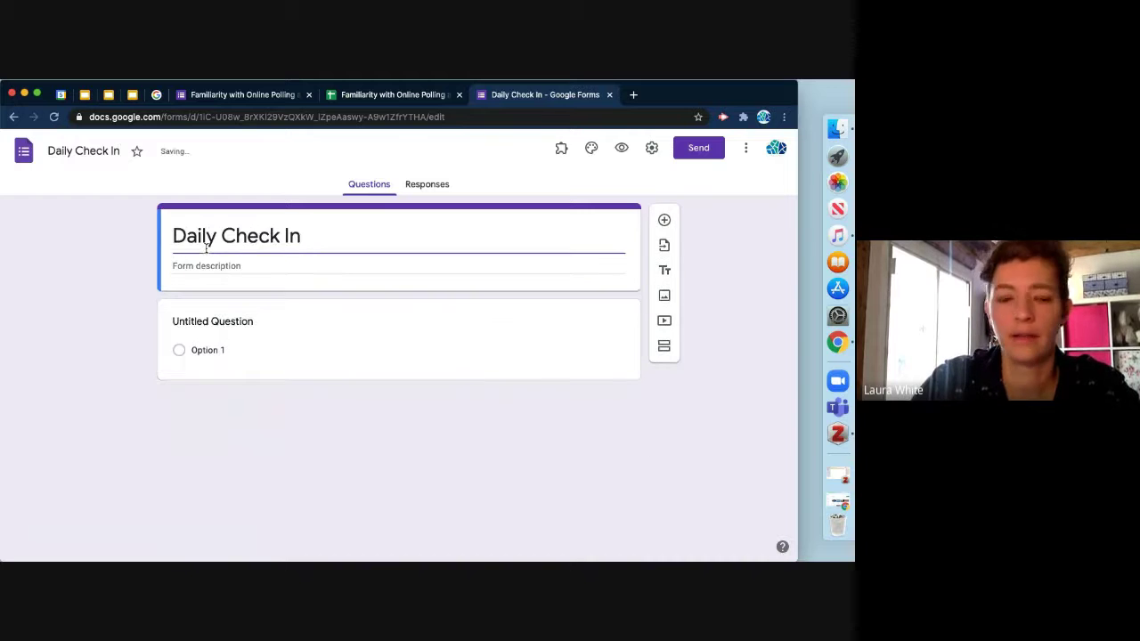
Title the first question "How are you feeling today?" and make it a Linear scale question
{"action": "left_click", "coordinate": [211, 321]}
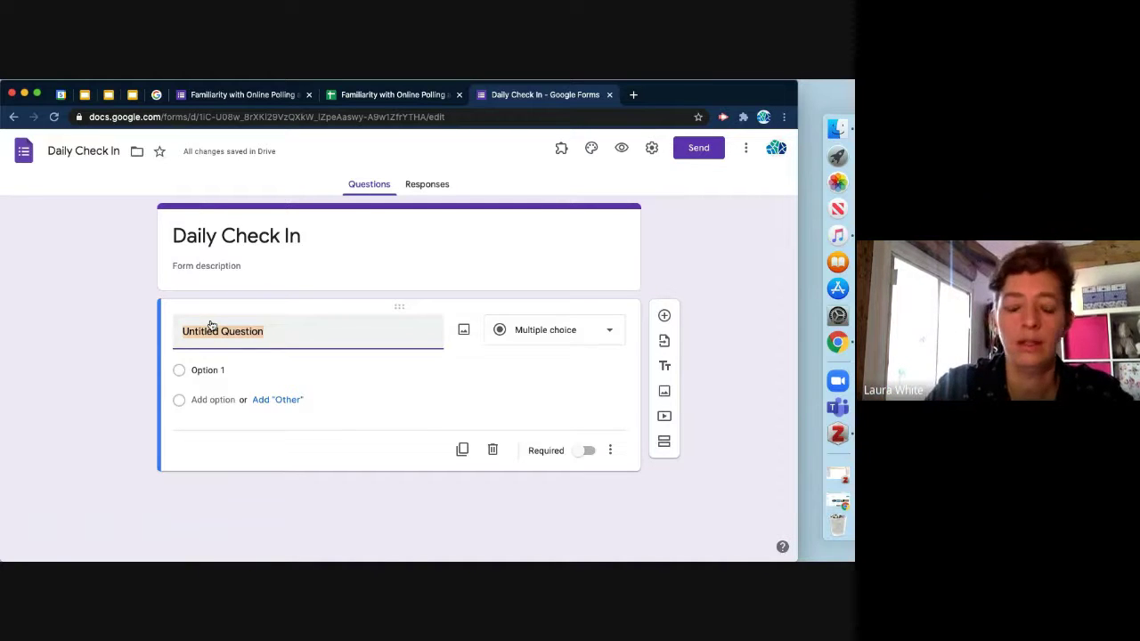
{"action": "type", "text": "How "}
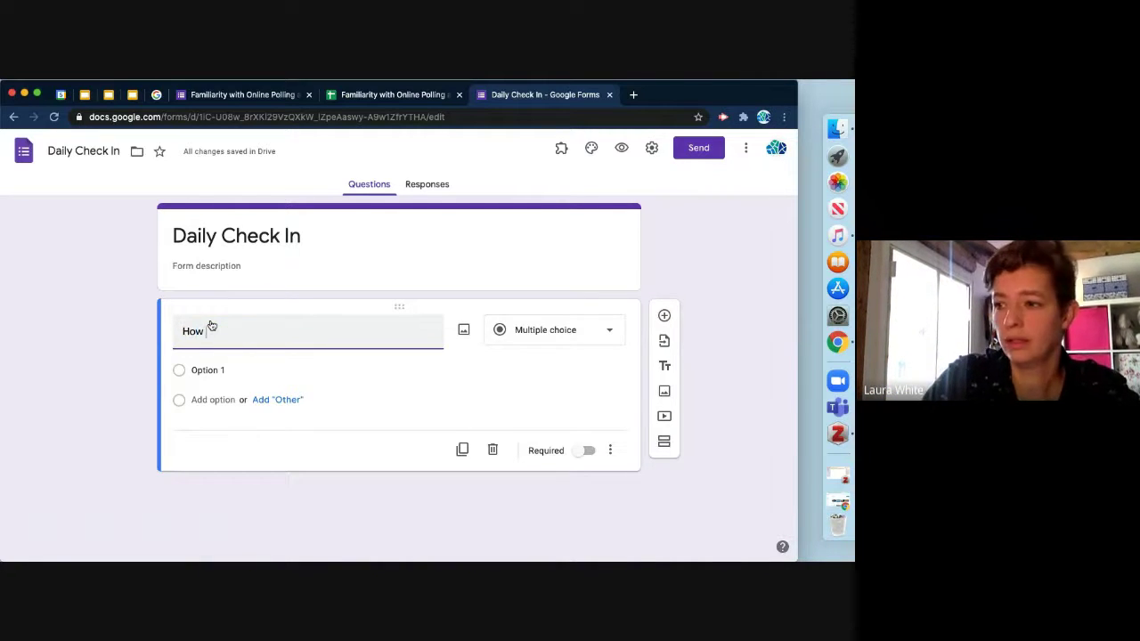
{"action": "type", "text": "are you feel"}
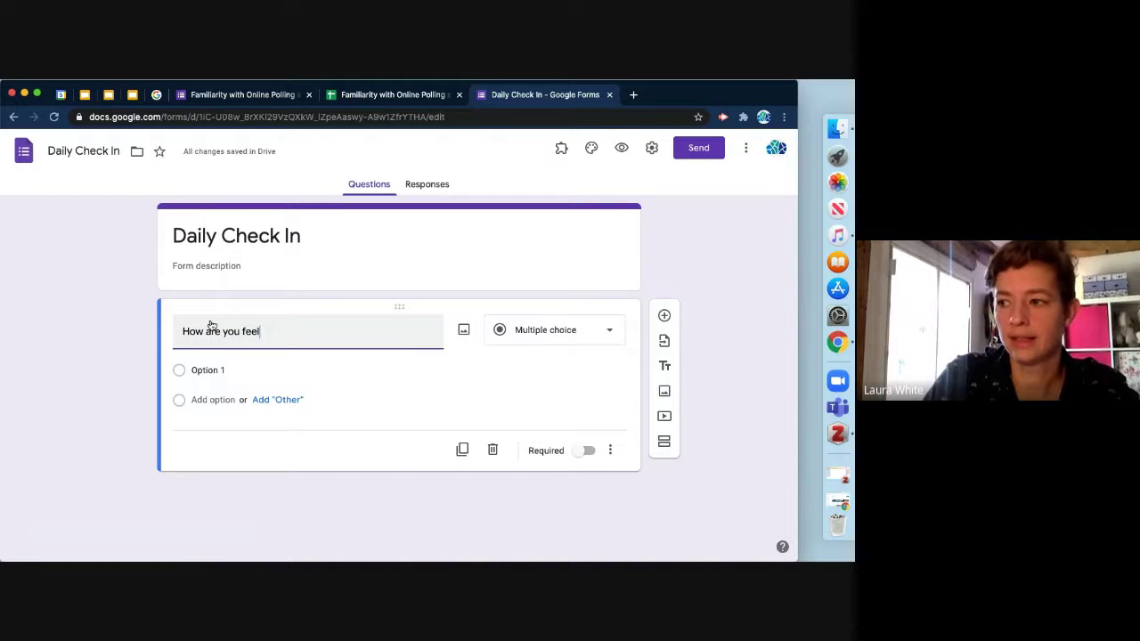
{"action": "type", "text": "ing today?"}
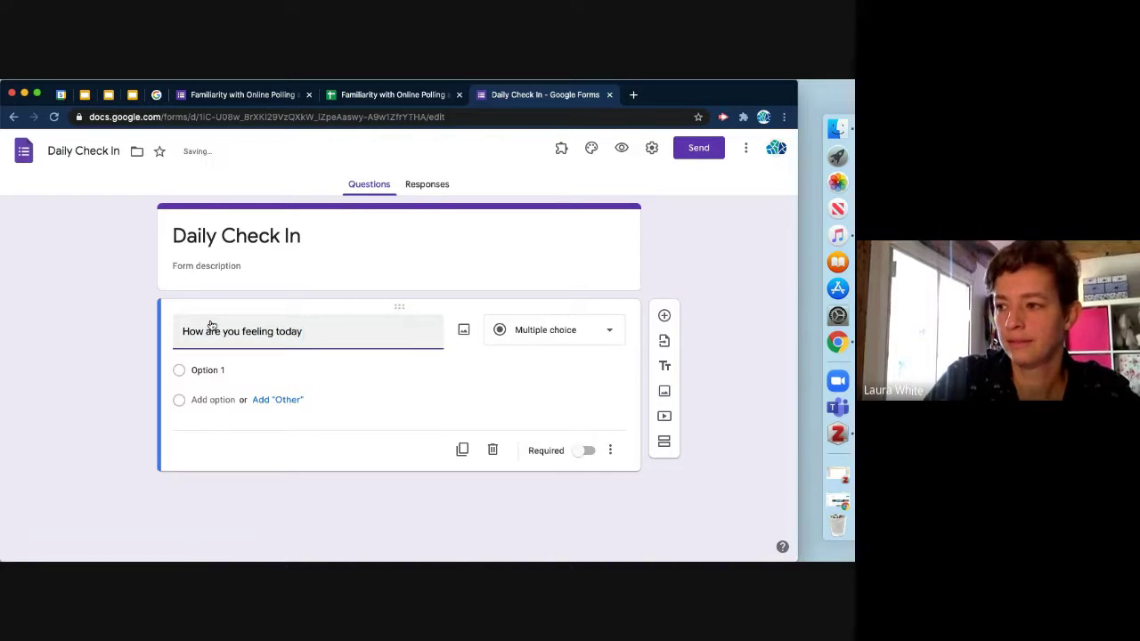
{"action": "left_click", "coordinate": [519, 342]}
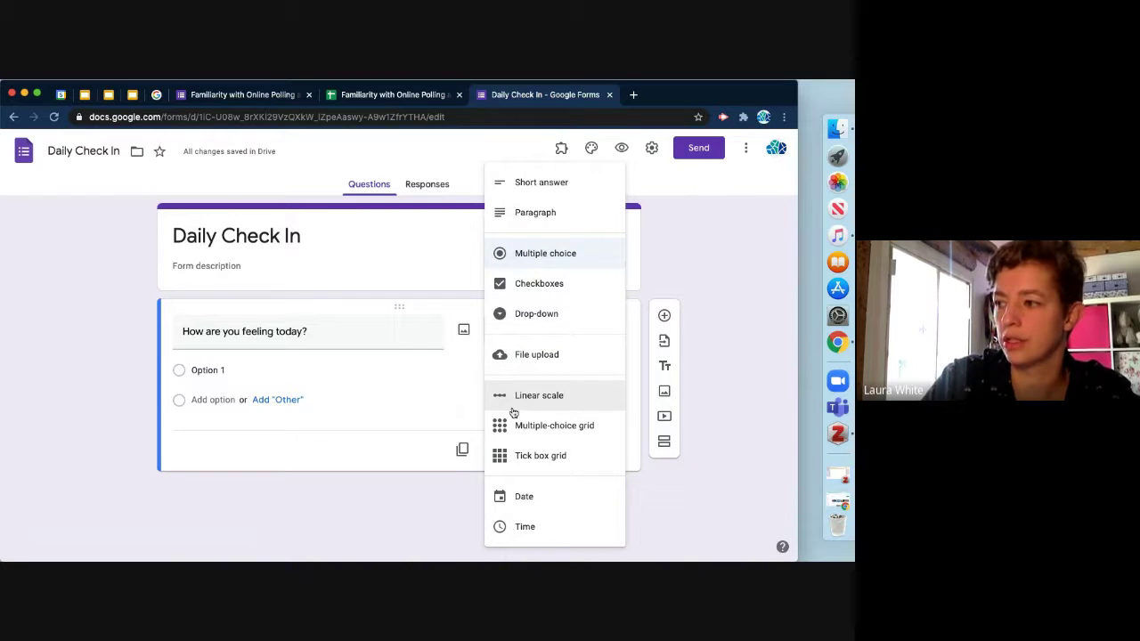
{"action": "left_click", "coordinate": [503, 395]}
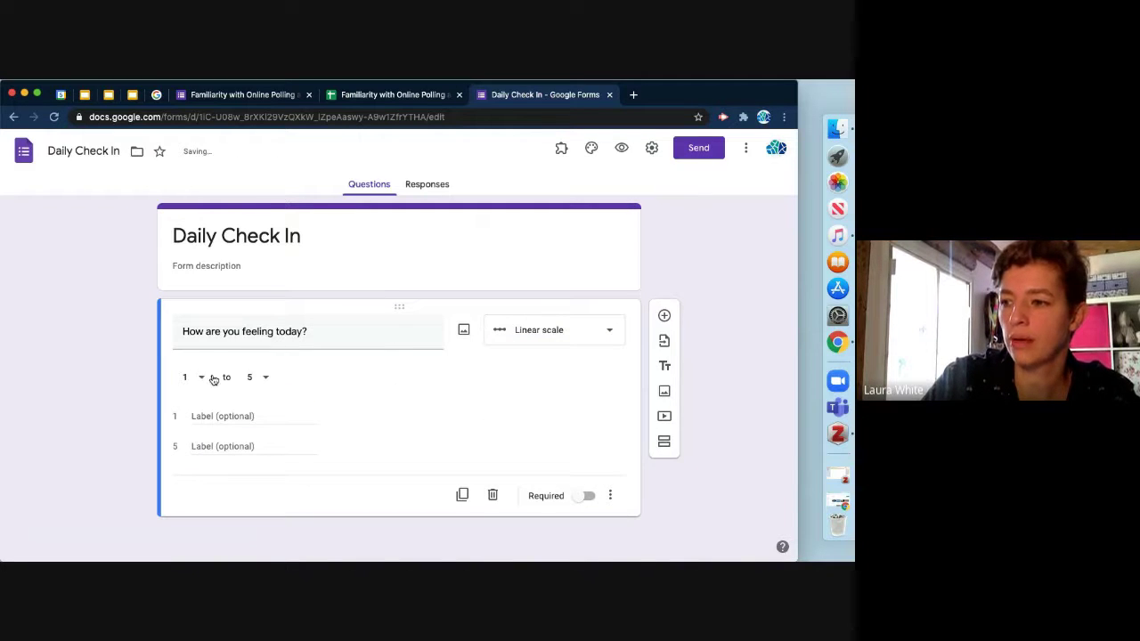
Set the scale of the "How are you feeling today?" question to run from 0 to 10
{"action": "left_click", "coordinate": [196, 378]}
{"action": "left_click", "coordinate": [194, 349]}
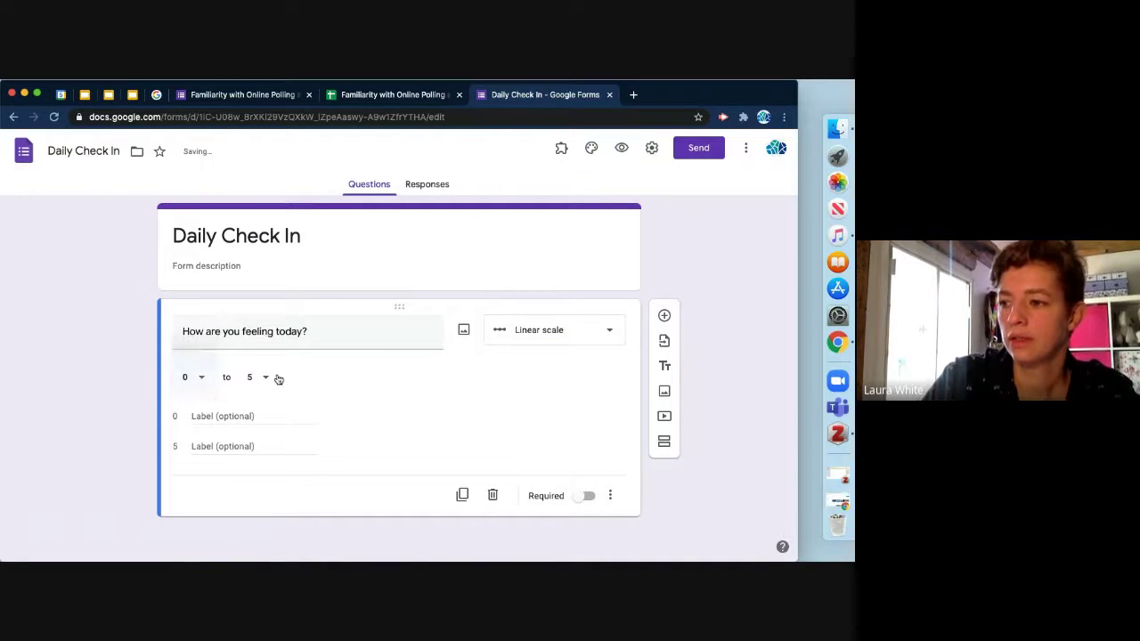
{"action": "left_click", "coordinate": [257, 378]}
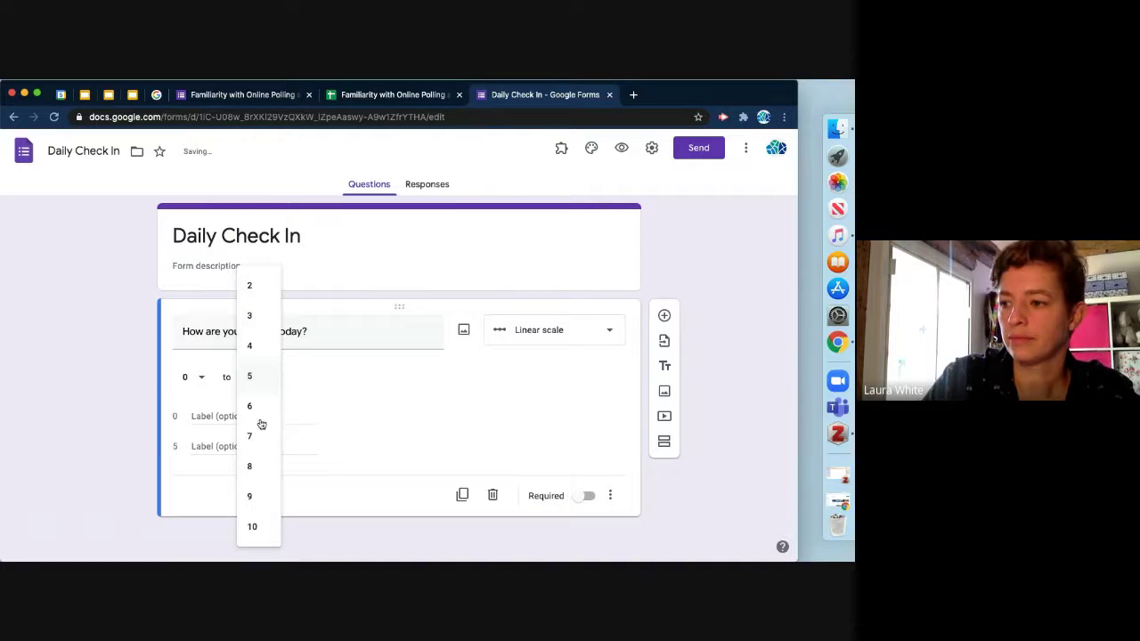
{"action": "left_click", "coordinate": [251, 534]}
Label the scale's 0 end "I feel terrible" and its 10 end "I feel great", and make the question required
{"action": "left_click", "coordinate": [215, 416]}
{"action": "type", "text": "I"}
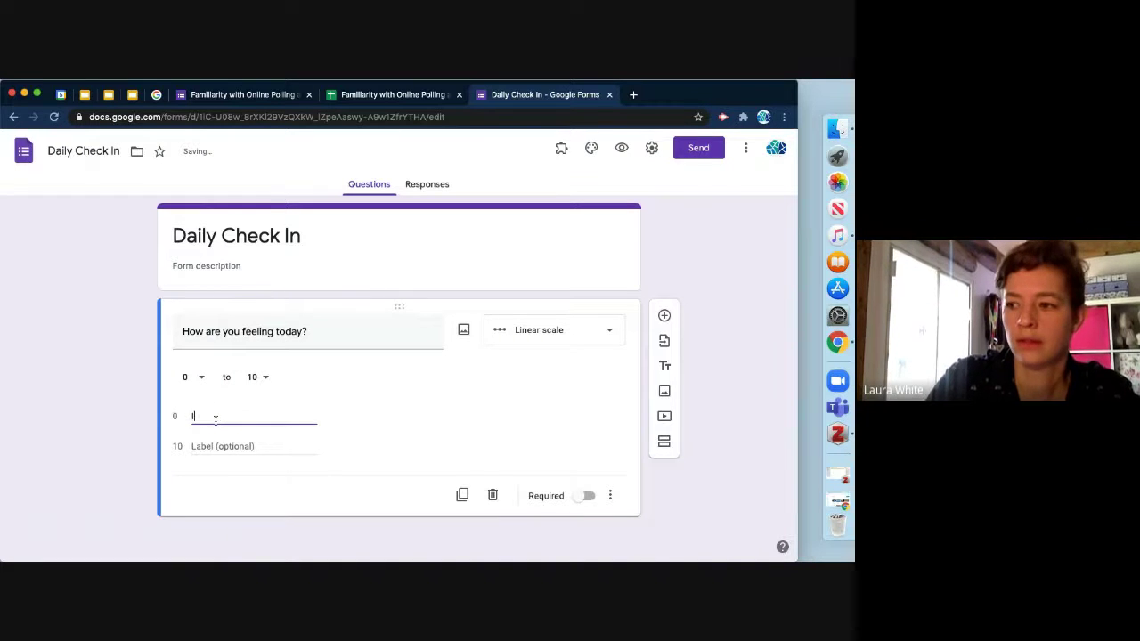
{"action": "type", "text": " feel terrib"}
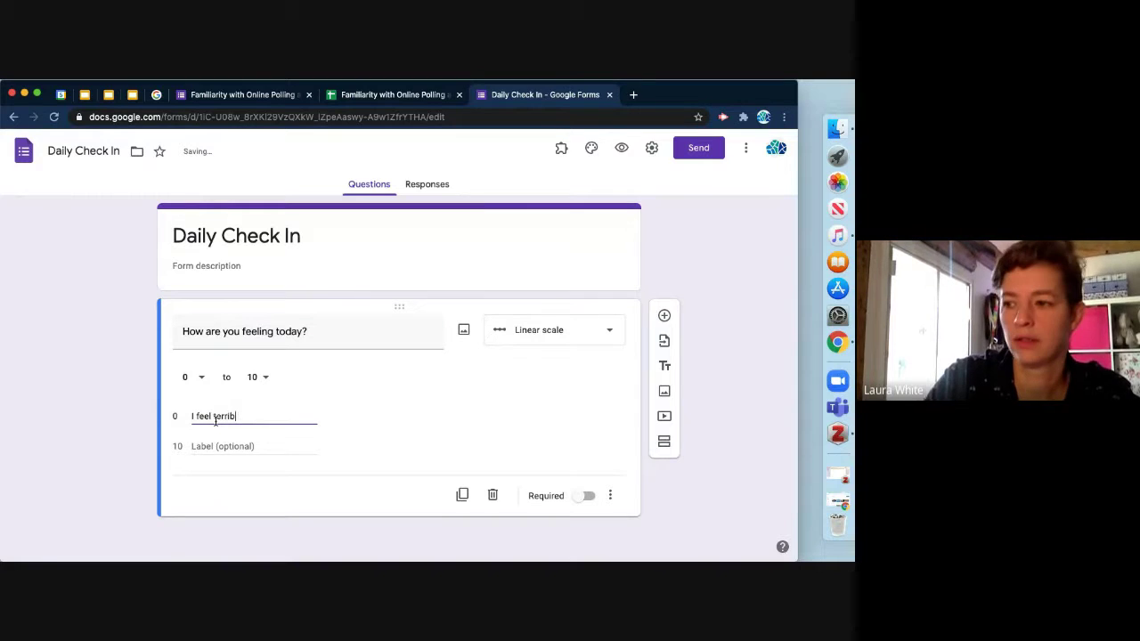
{"action": "type", "text": "le"}
{"action": "left_click", "coordinate": [212, 445]}
{"action": "type", "text": "I "}
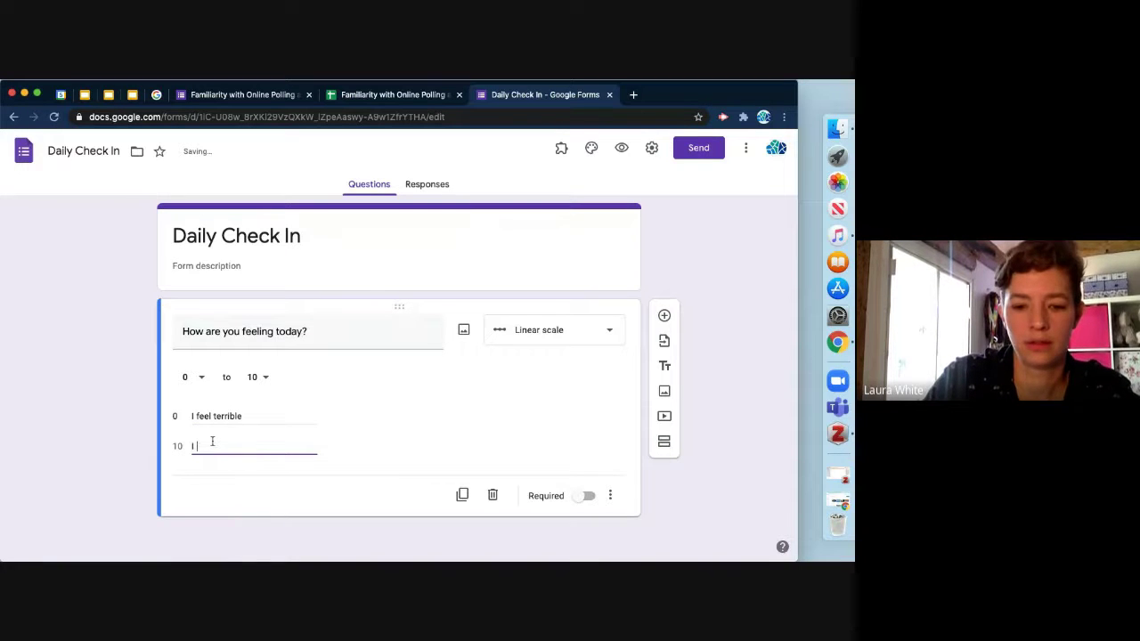
{"action": "type", "text": "feel great"}
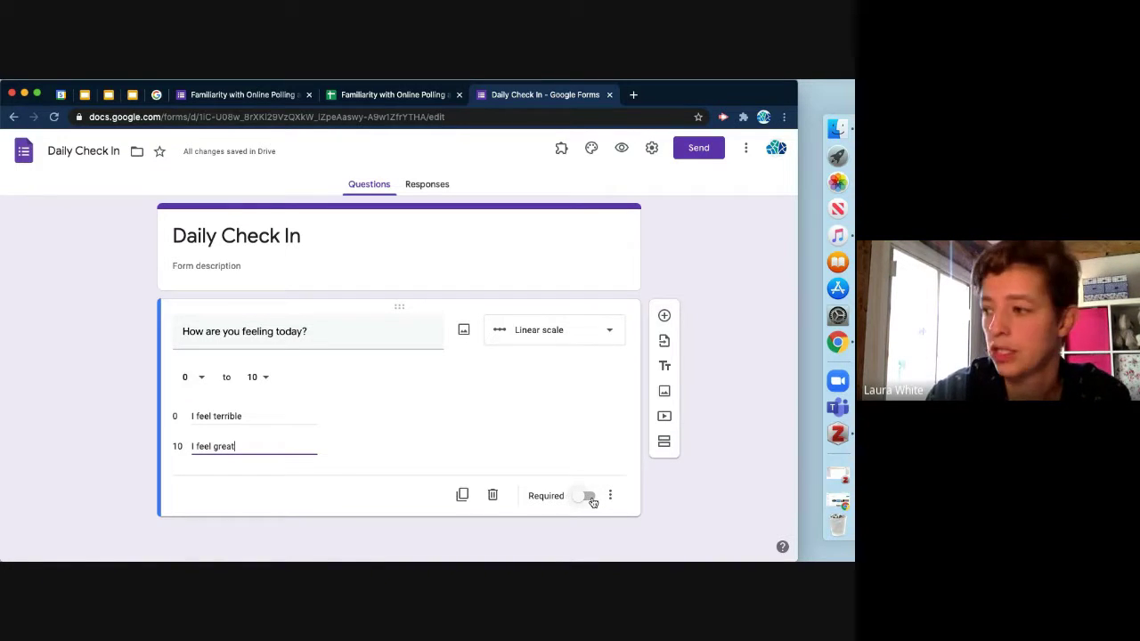
{"action": "left_click", "coordinate": [590, 499]}
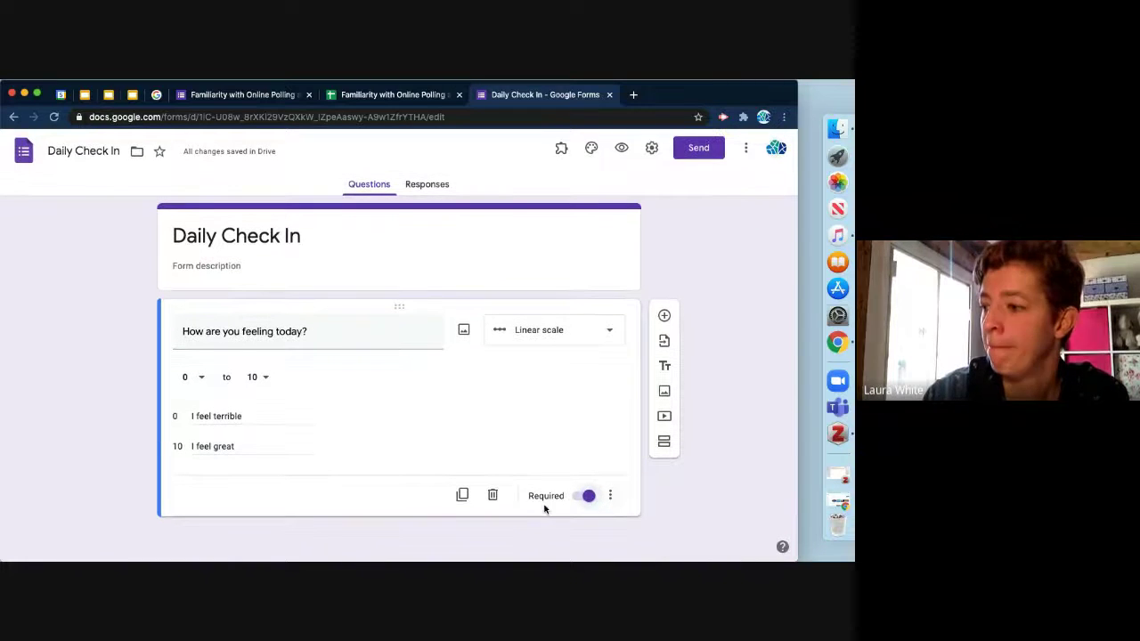
Duplicate the feeling question and retitle the copy "How are you managing your studies today?"
{"action": "left_click", "coordinate": [462, 495]}
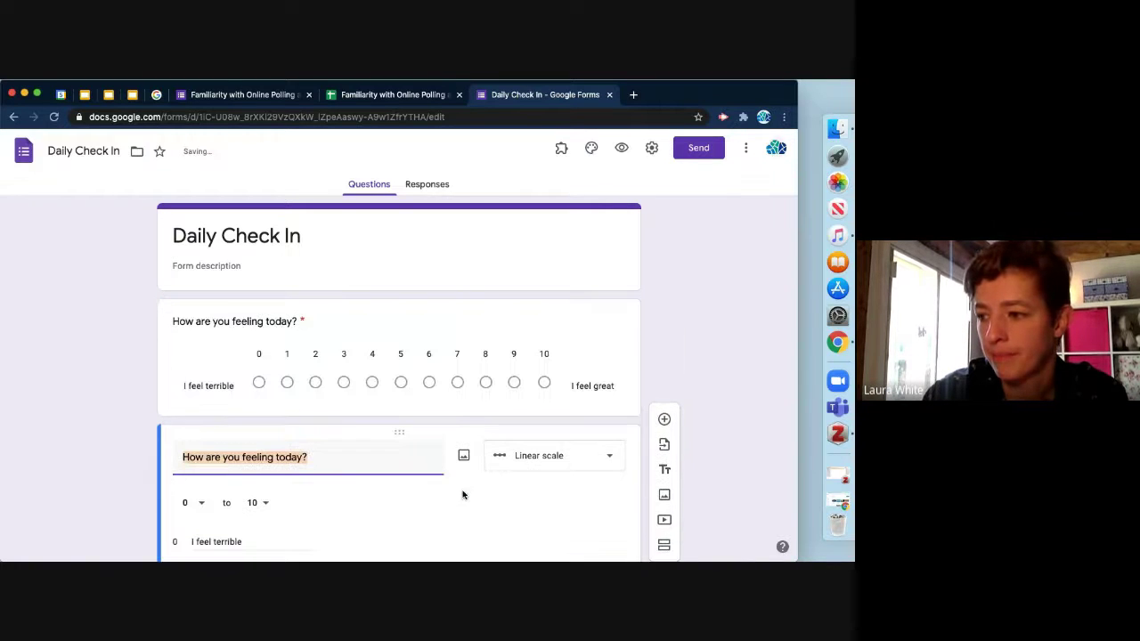
{"action": "left_click", "coordinate": [303, 457]}
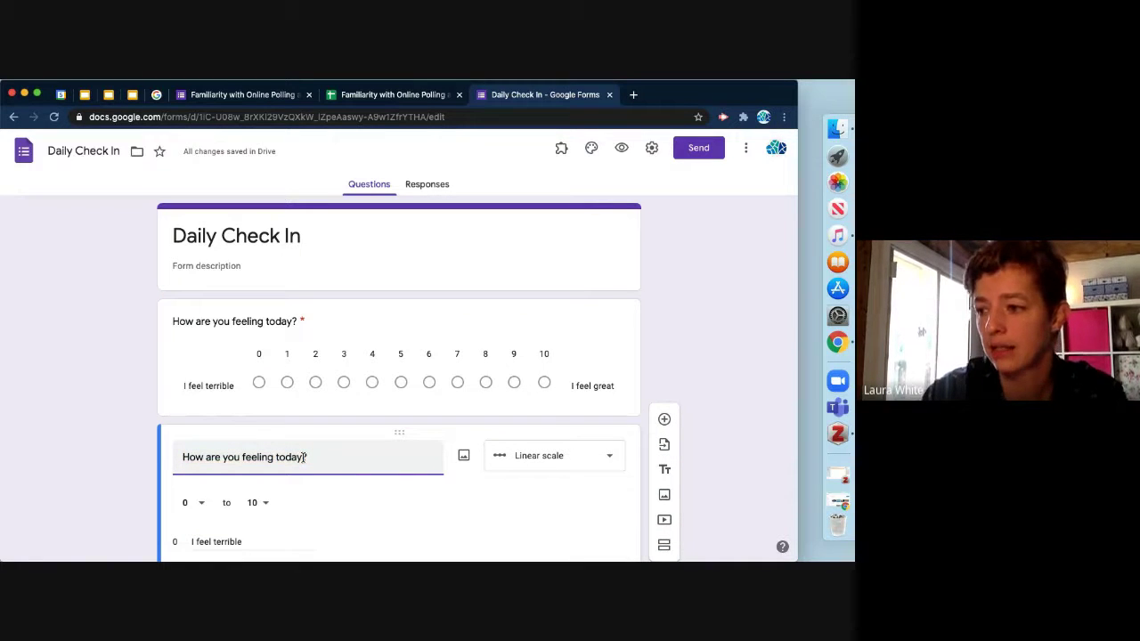
{"action": "key", "text": "BackSpace"}
{"action": "key", "text": "BackSpace"}
{"action": "key", "text": "BackSpace"}
{"action": "key", "text": "BackSpace"}
{"action": "key", "text": "BackSpace"}
{"action": "key", "text": "BackSpace"}
{"action": "key", "text": "BackSpace"}
{"action": "key", "text": "BackSpace"}
{"action": "key", "text": "BackSpace"}
{"action": "key", "text": "BackSpace"}
{"action": "key", "text": "BackSpace"}
{"action": "key", "text": "BackSpace"}
{"action": "key", "text": "BackSpace"}
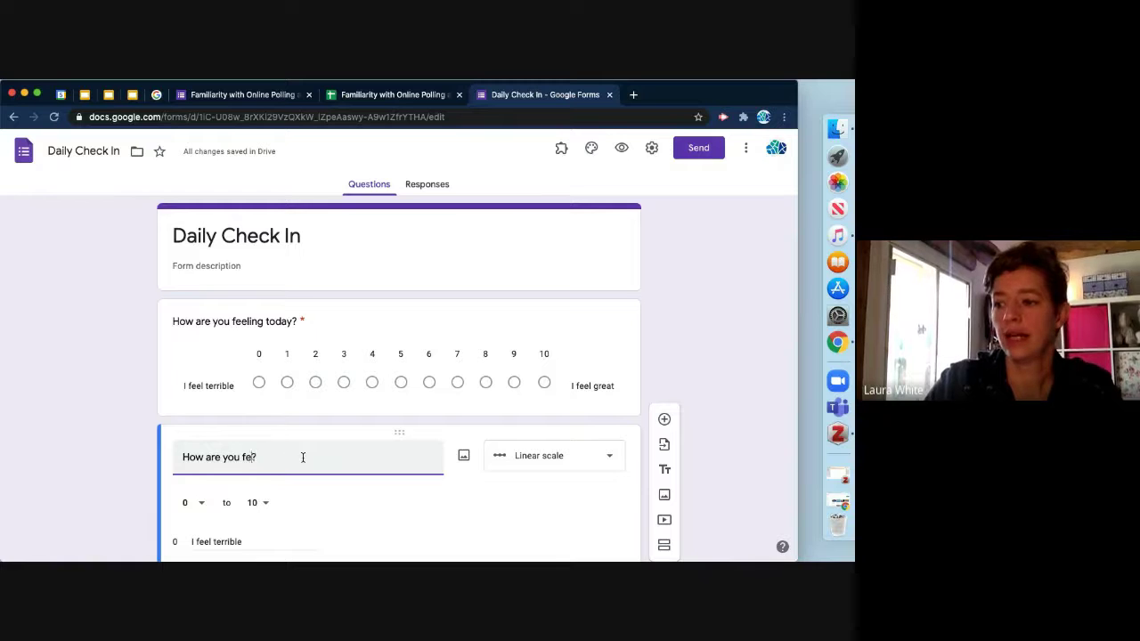
{"action": "type", "text": "managing"}
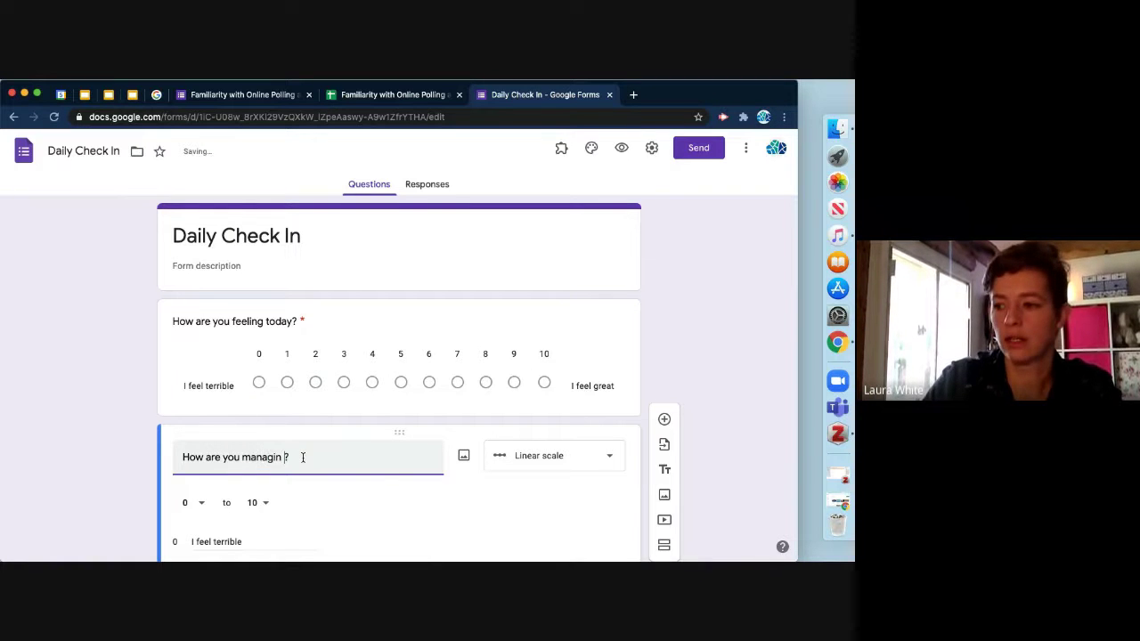
{"action": "key", "text": "BackSpace"}
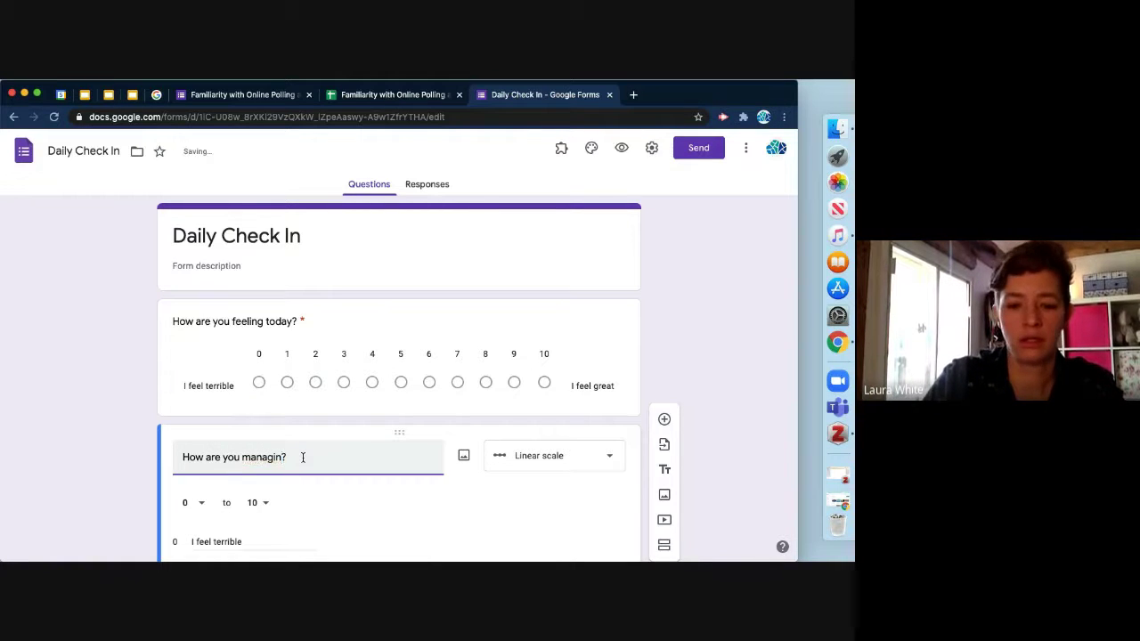
{"action": "type", "text": "g your stud"}
{"action": "type", "text": "ies "}
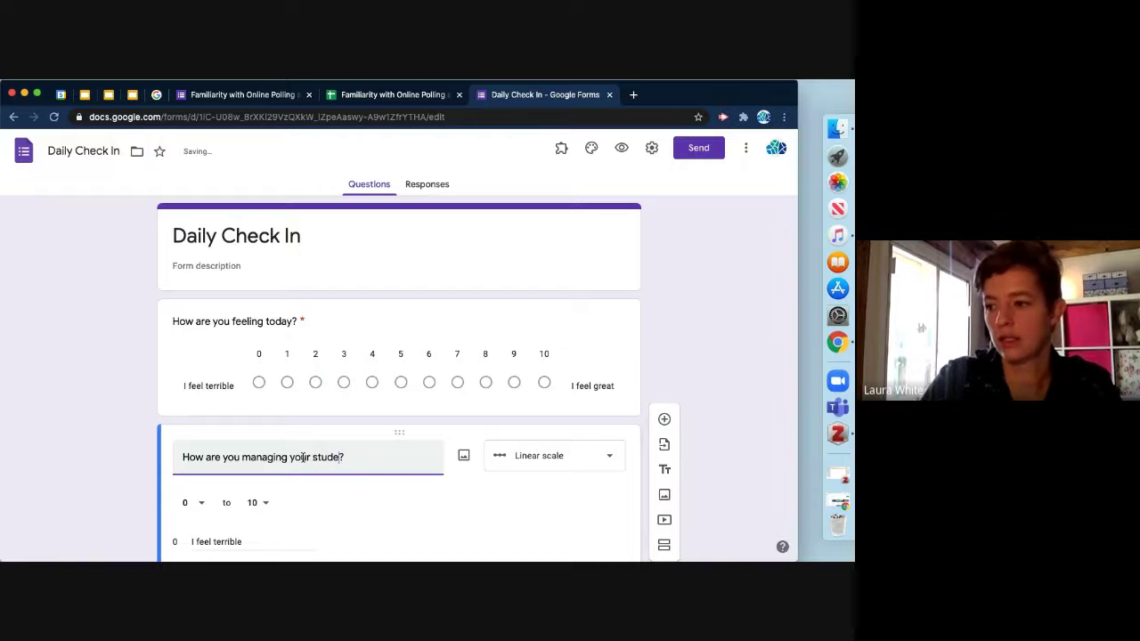
{"action": "type", "text": "today"}
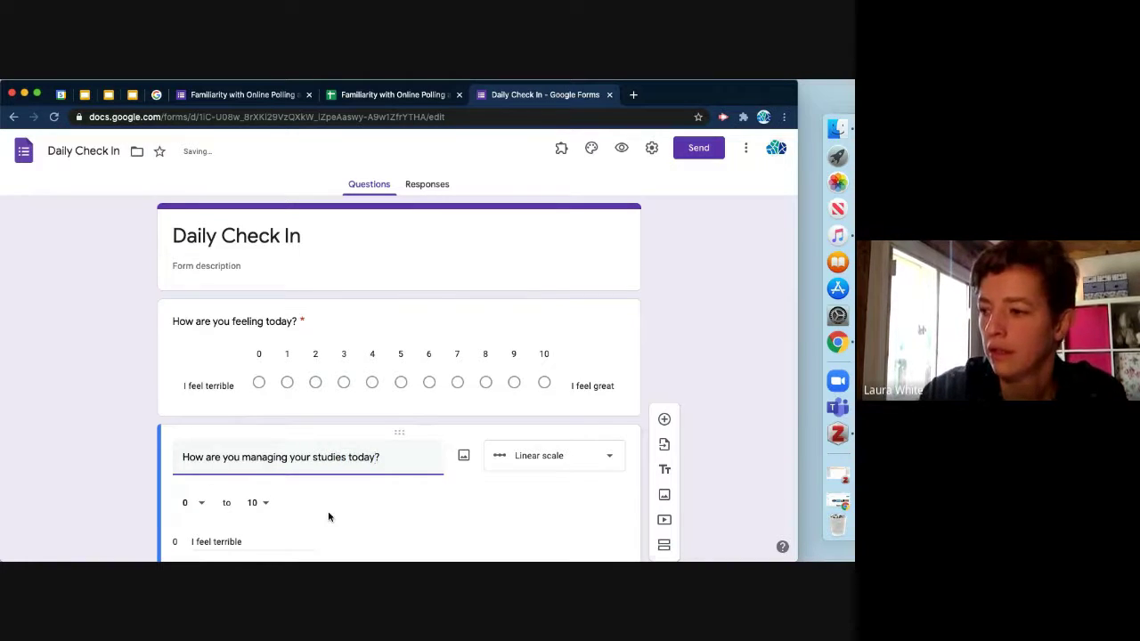
Relabel the studies question's scale as "I'm really struggling" at 0 and "I'm feeling on top of things" at 10
{"action": "scroll", "coordinate": [328, 517], "scroll_direction": "down", "scroll_amount": 3}
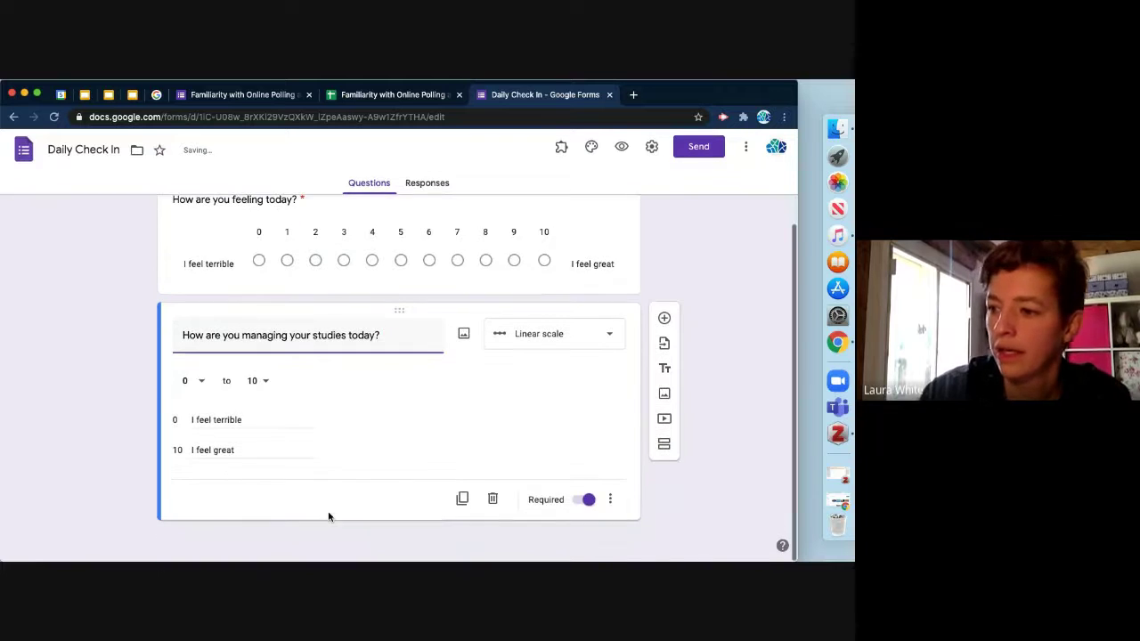
{"action": "left_click", "coordinate": [244, 423]}
{"action": "left_click", "coordinate": [245, 423]}
{"action": "left_click_drag", "start_coordinate": [245, 423], "coordinate": [181, 428]}
{"action": "type", "text": "I"}
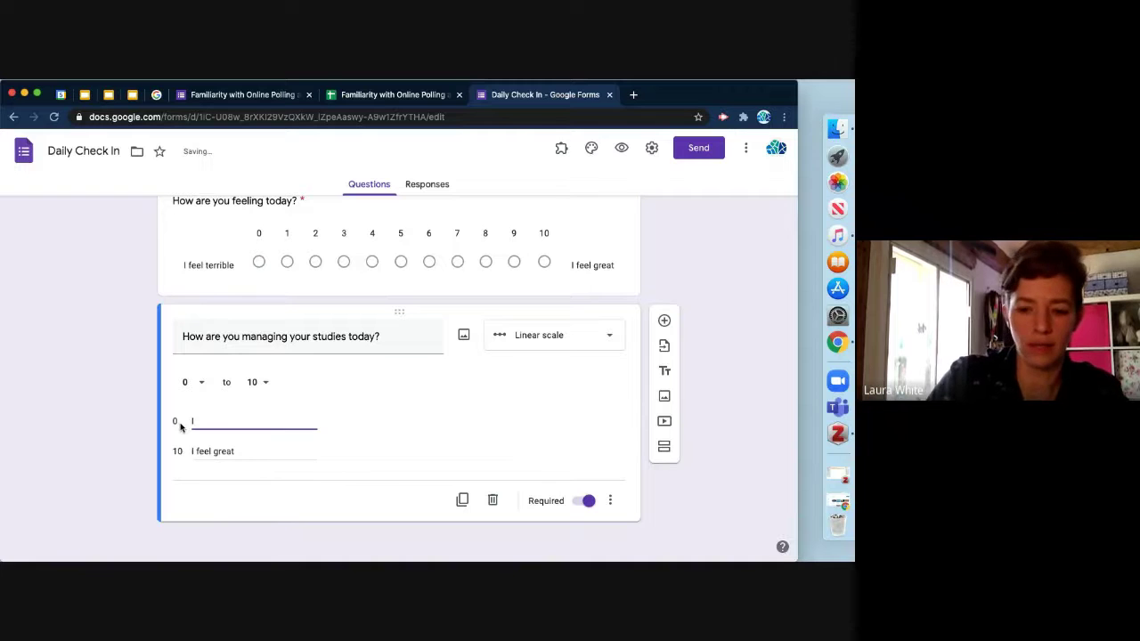
{"action": "type", "text": "'m really "}
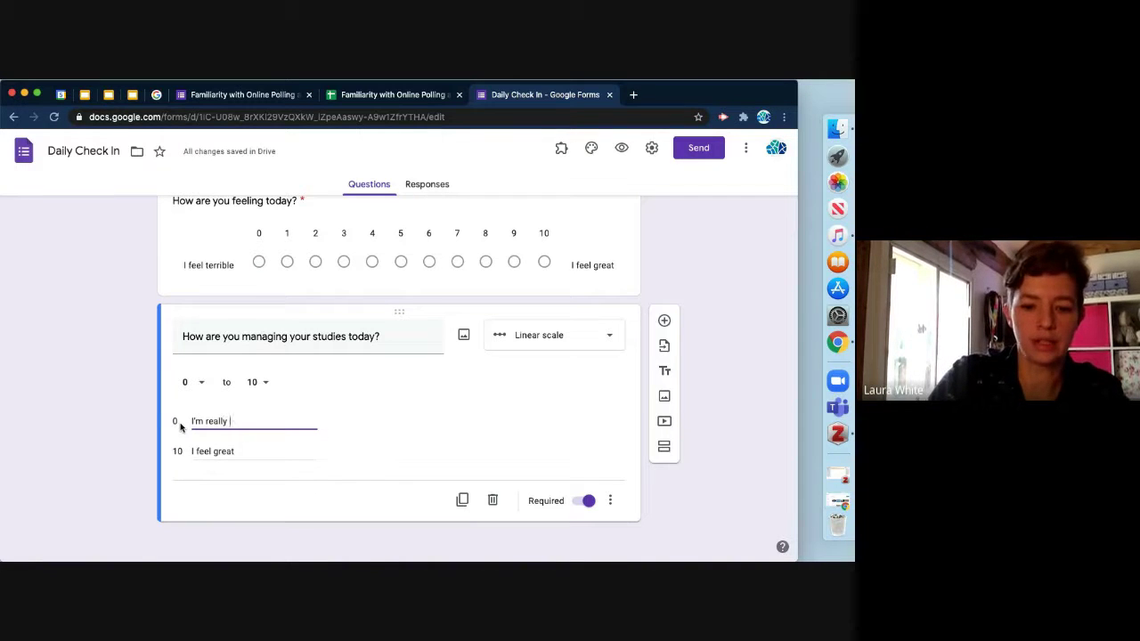
{"action": "type", "text": "struggling"}
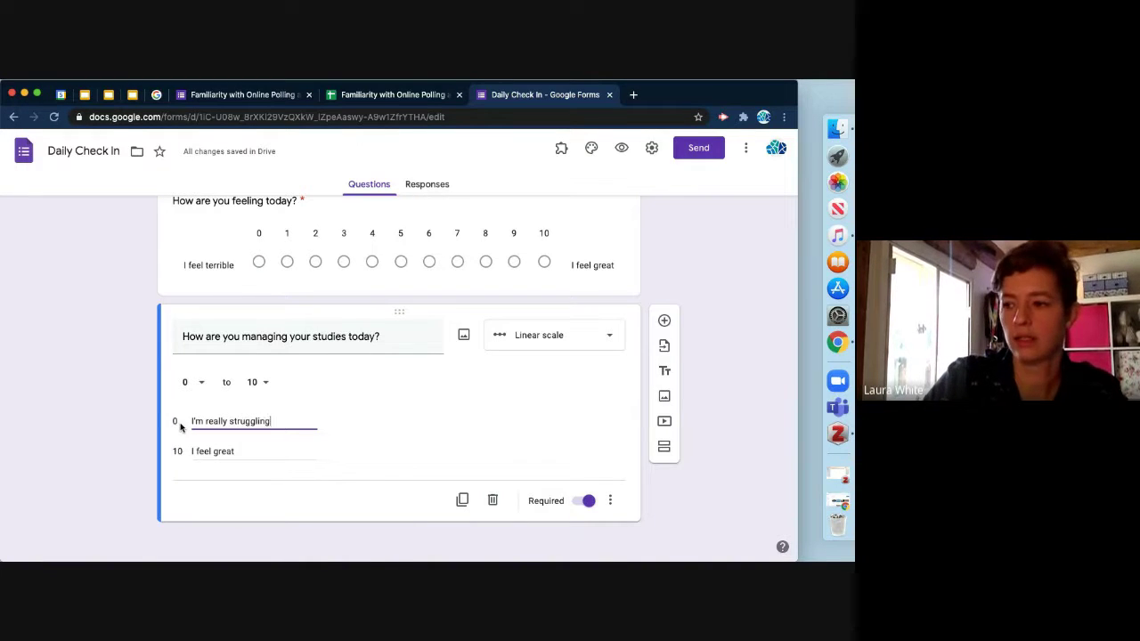
{"action": "triple_click", "coordinate": [251, 451]}
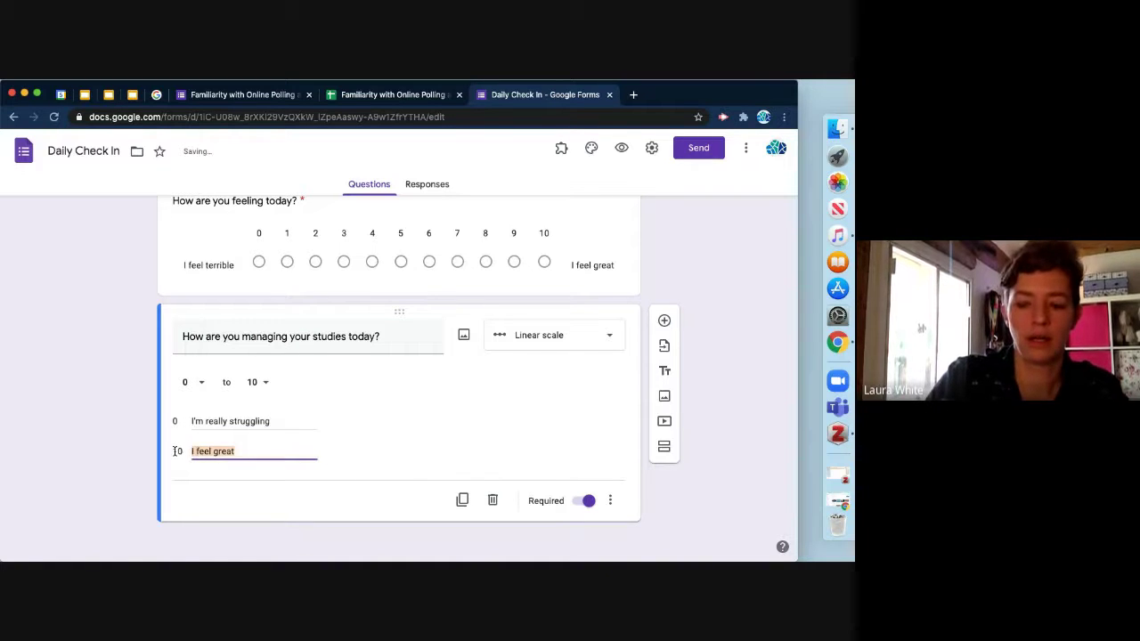
{"action": "type", "text": "I'm f"}
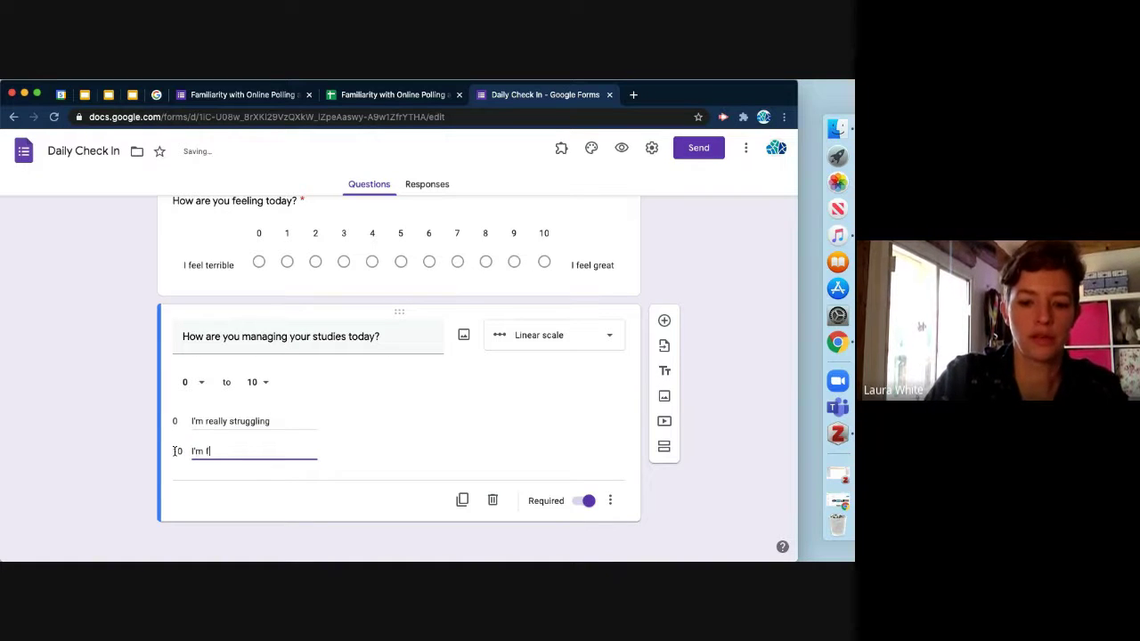
{"action": "type", "text": "eeling on to"}
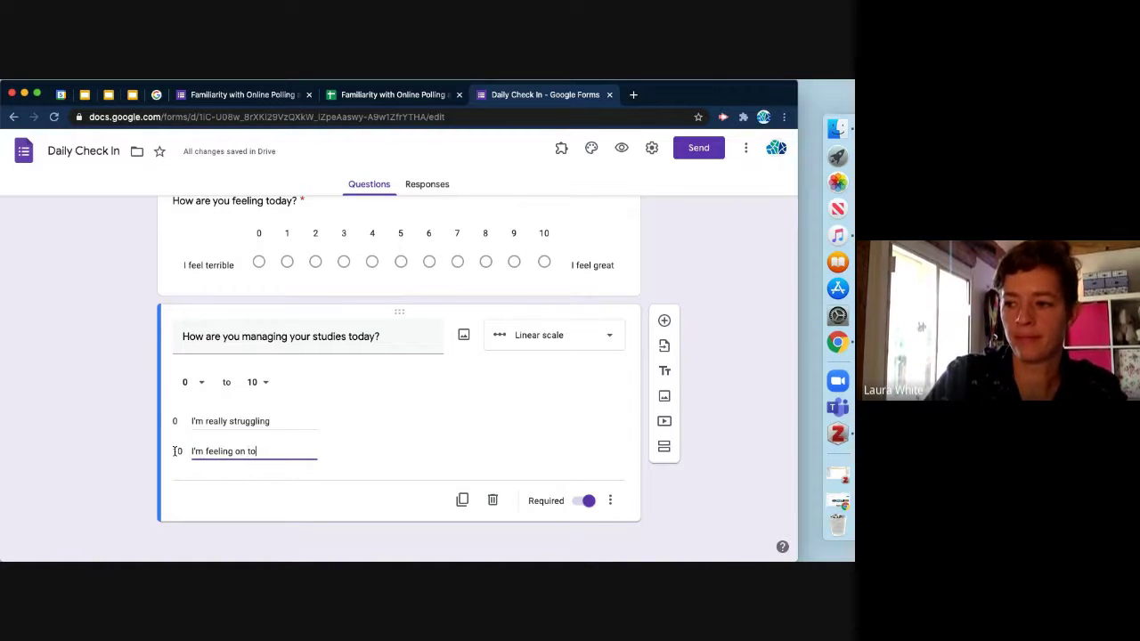
{"action": "type", "text": "p of things"}
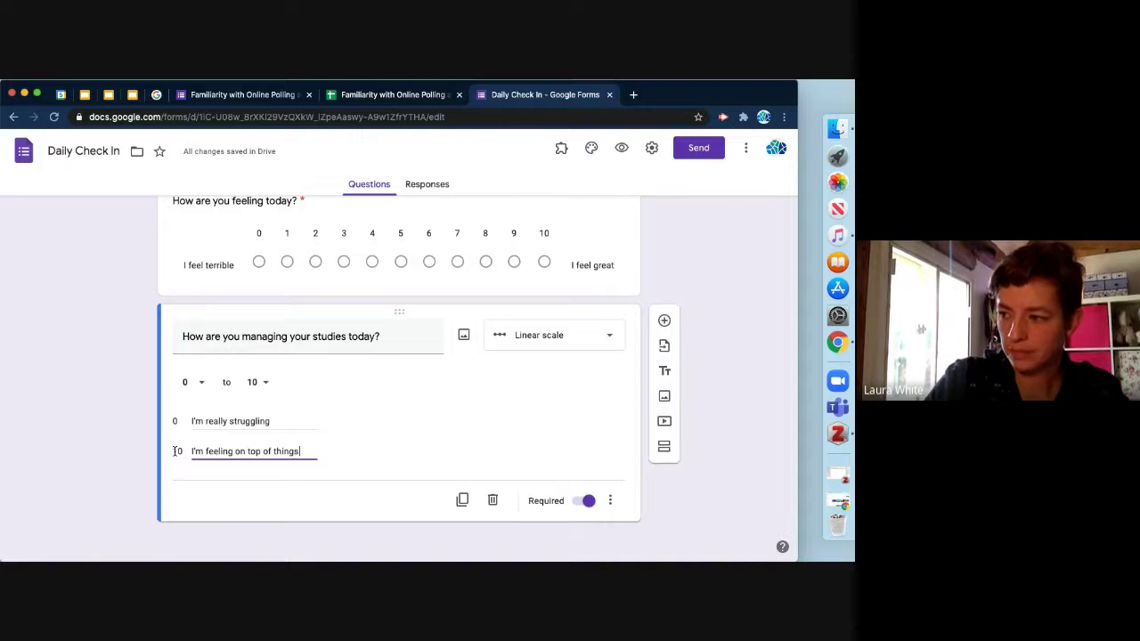
Add a Paragraph question below the studies question
{"action": "left_click", "coordinate": [666, 322]}
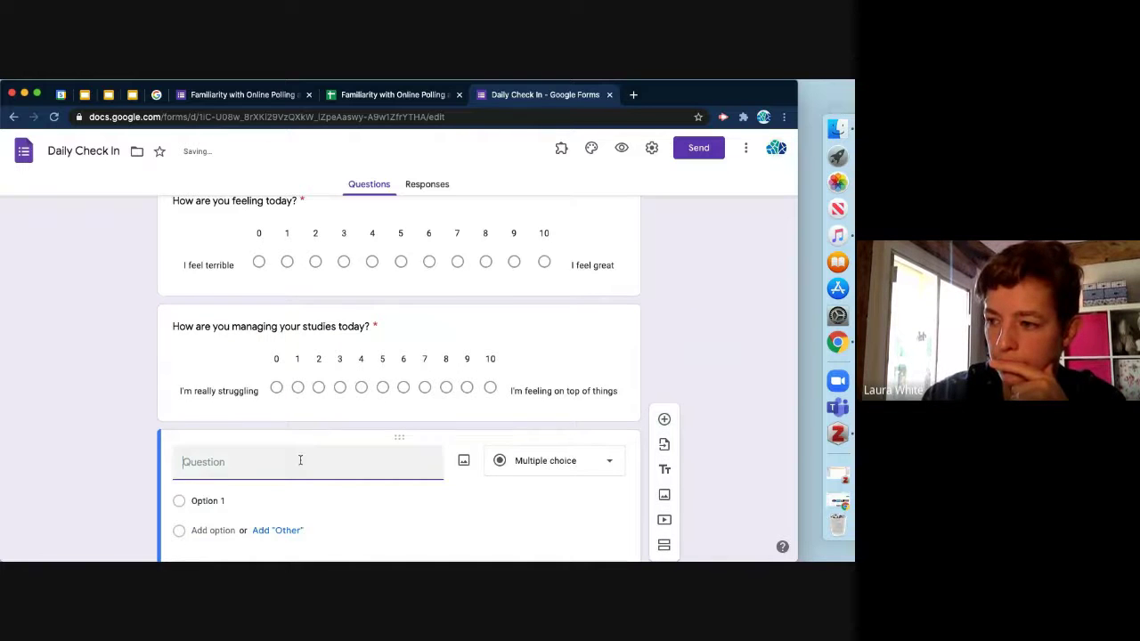
{"action": "left_click", "coordinate": [527, 386]}
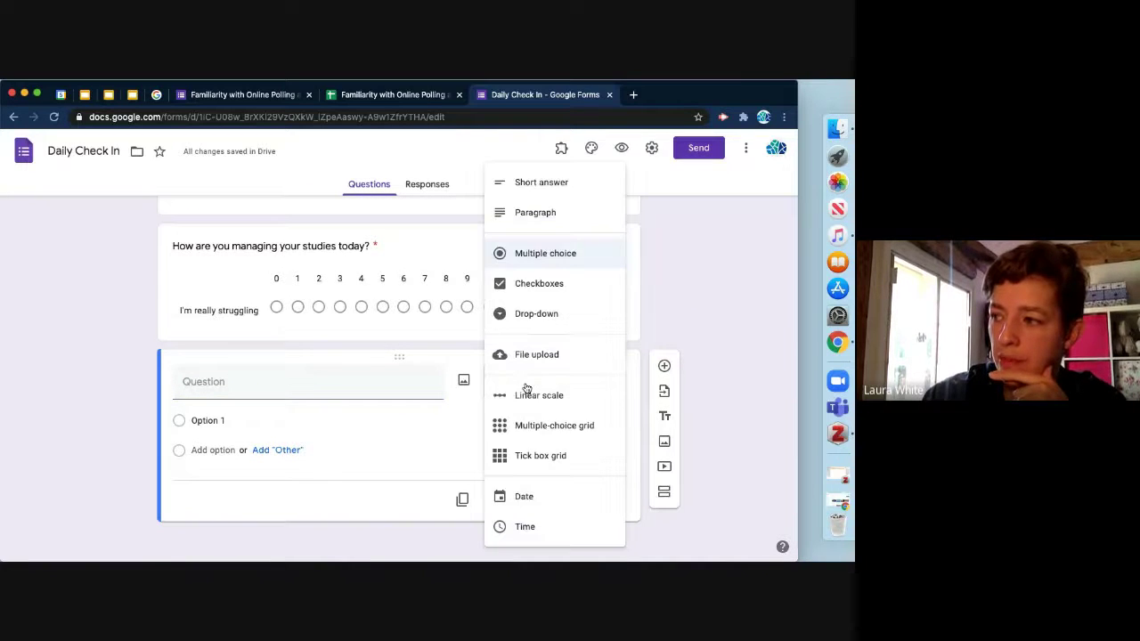
{"action": "left_click", "coordinate": [535, 213]}
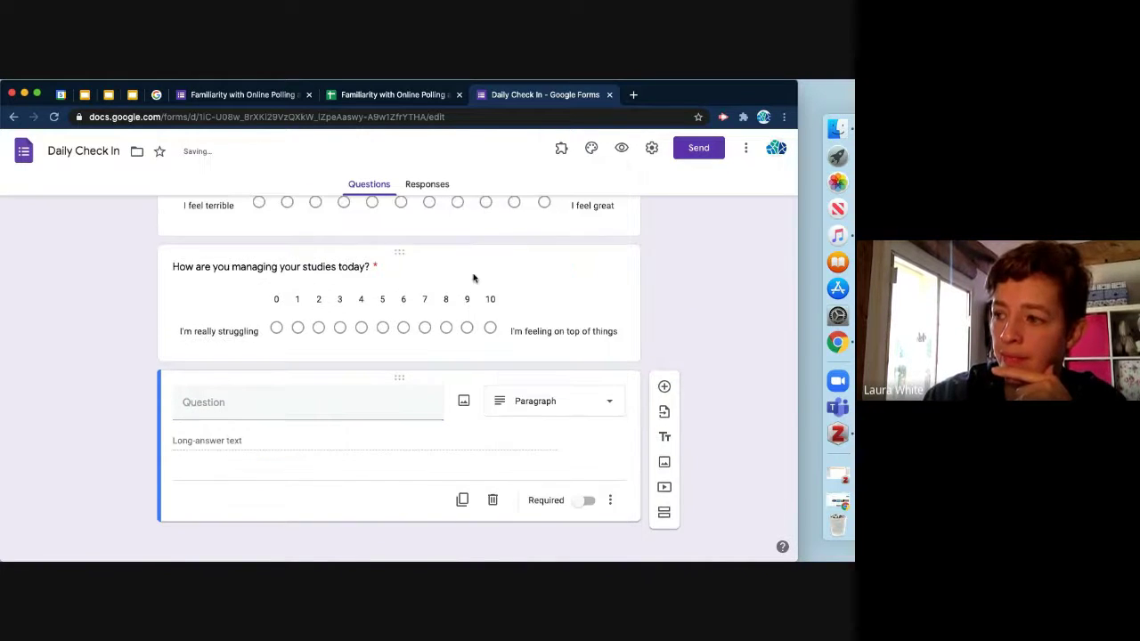
Title the paragraph question "Is there anything else you want to tell me about?"
{"action": "left_click", "coordinate": [270, 403]}
{"action": "type", "text": "I"}
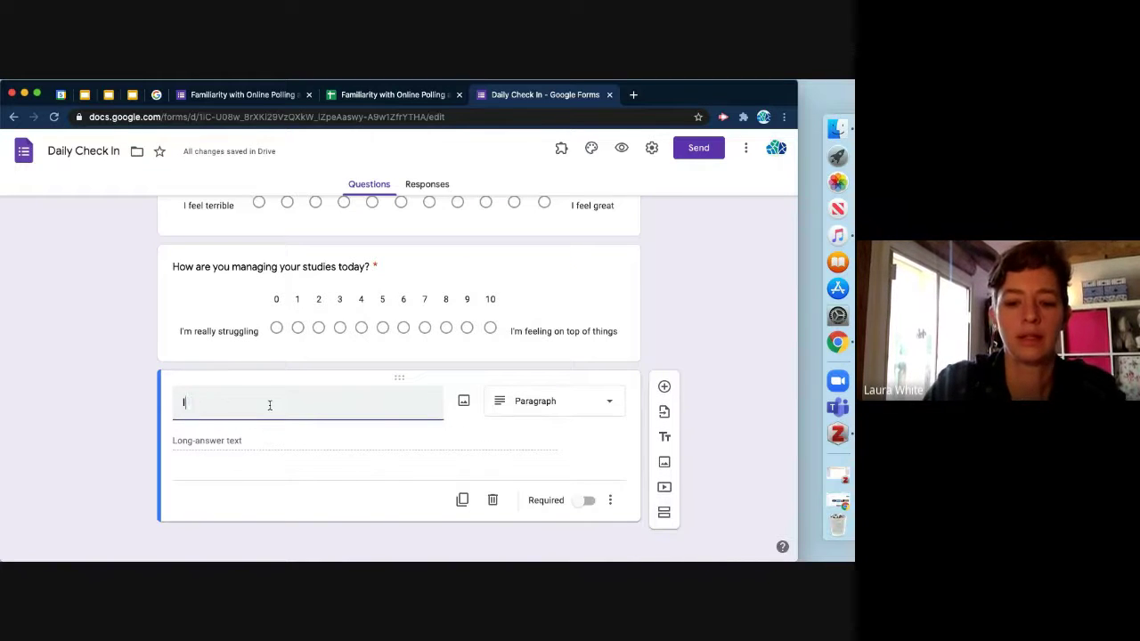
{"action": "type", "text": "s there anytnig"}
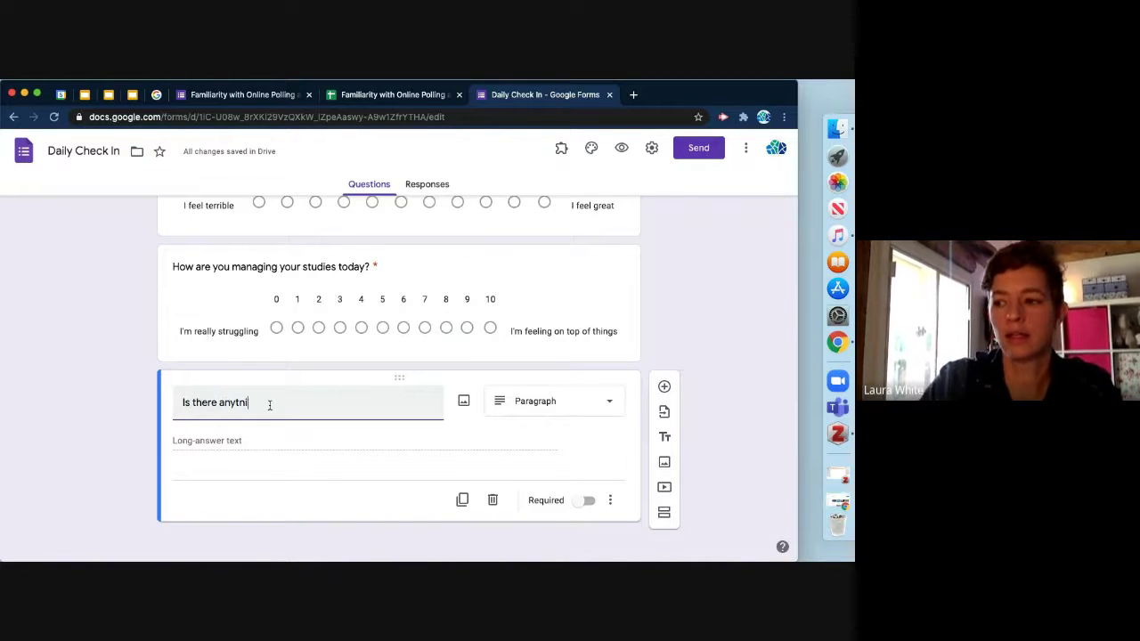
{"action": "key", "text": "BackSpace"}
{"action": "key", "text": "BackSpace"}
{"action": "key", "text": "BackSpace"}
{"action": "type", "text": "hi"}
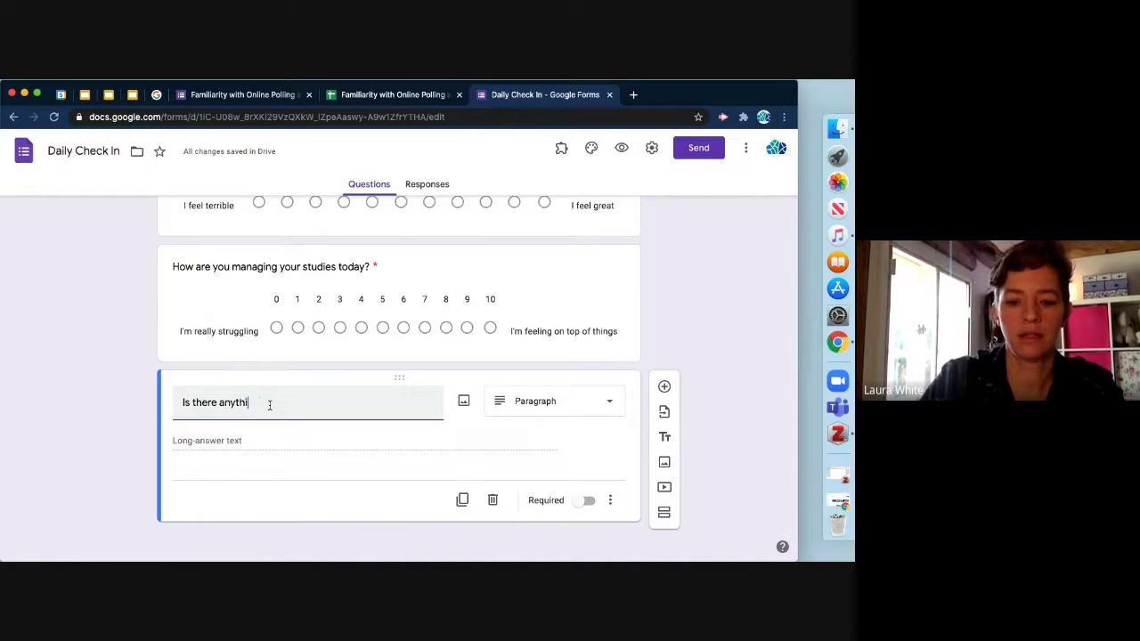
{"action": "type", "text": "ng else you wan"}
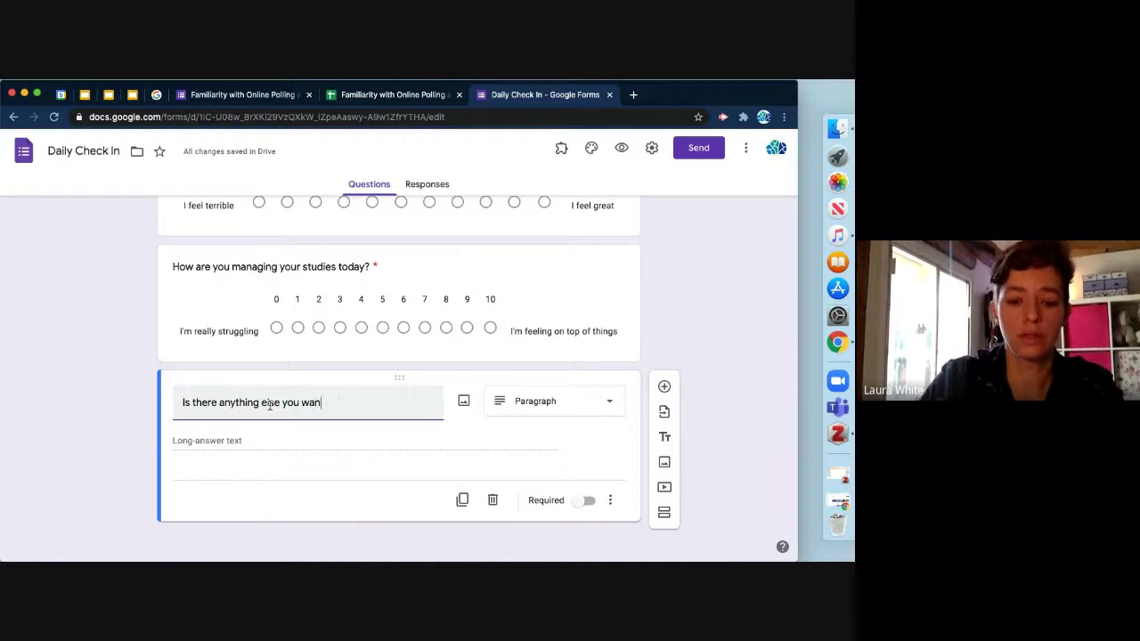
{"action": "type", "text": "t to tell me ab"}
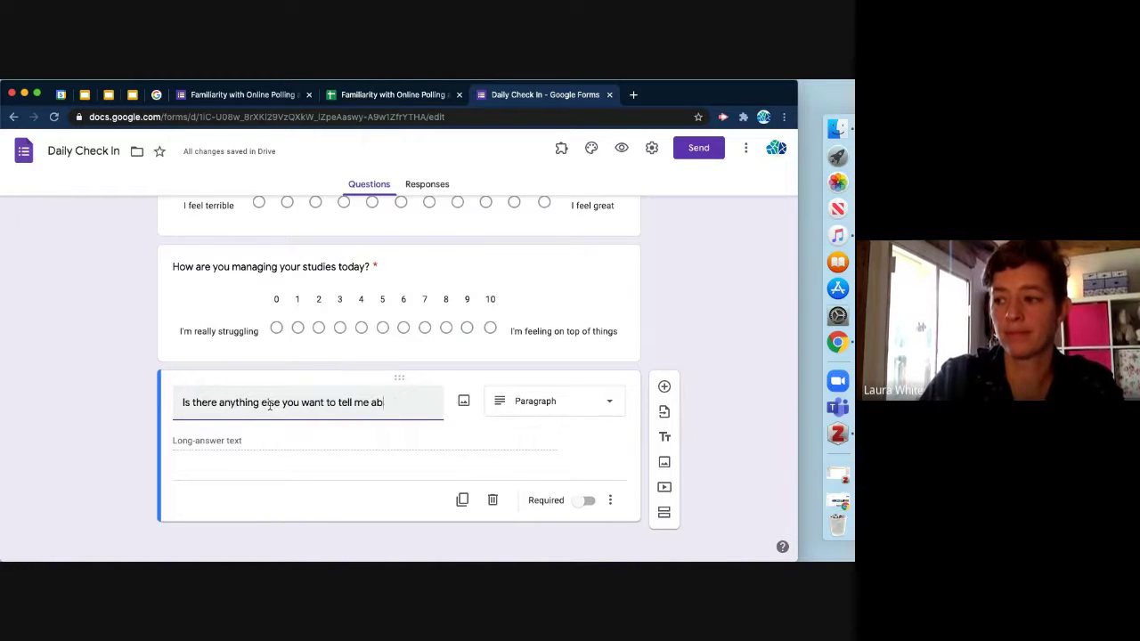
{"action": "type", "text": "out?"}
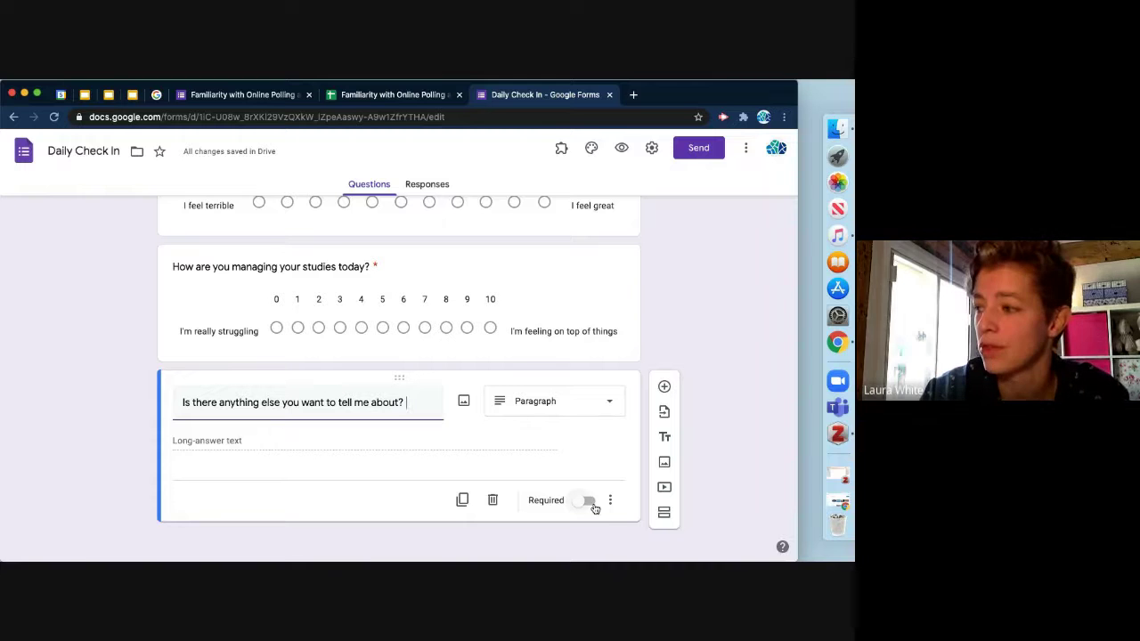
Turn on automatic collection of respondents' Canopy email addresses in the send options and copy the form's link
{"action": "scroll", "coordinate": [613, 384], "scroll_direction": "up", "scroll_amount": 1}
{"action": "scroll", "coordinate": [612, 384], "scroll_direction": "up", "scroll_amount": 2}
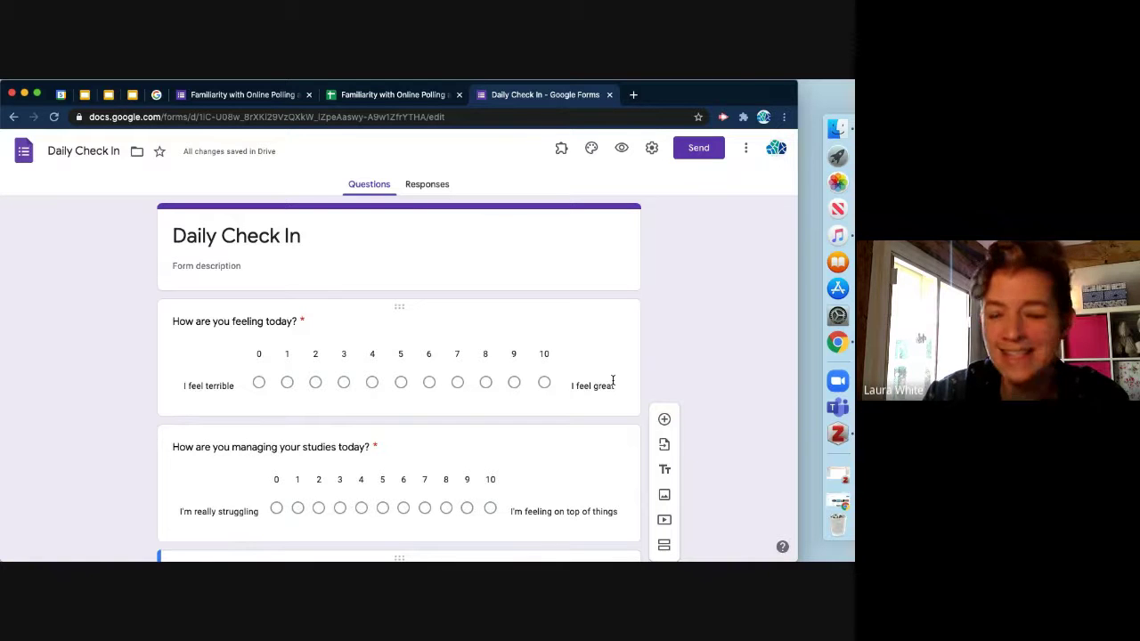
{"action": "scroll", "coordinate": [677, 319], "scroll_direction": "down", "scroll_amount": 1}
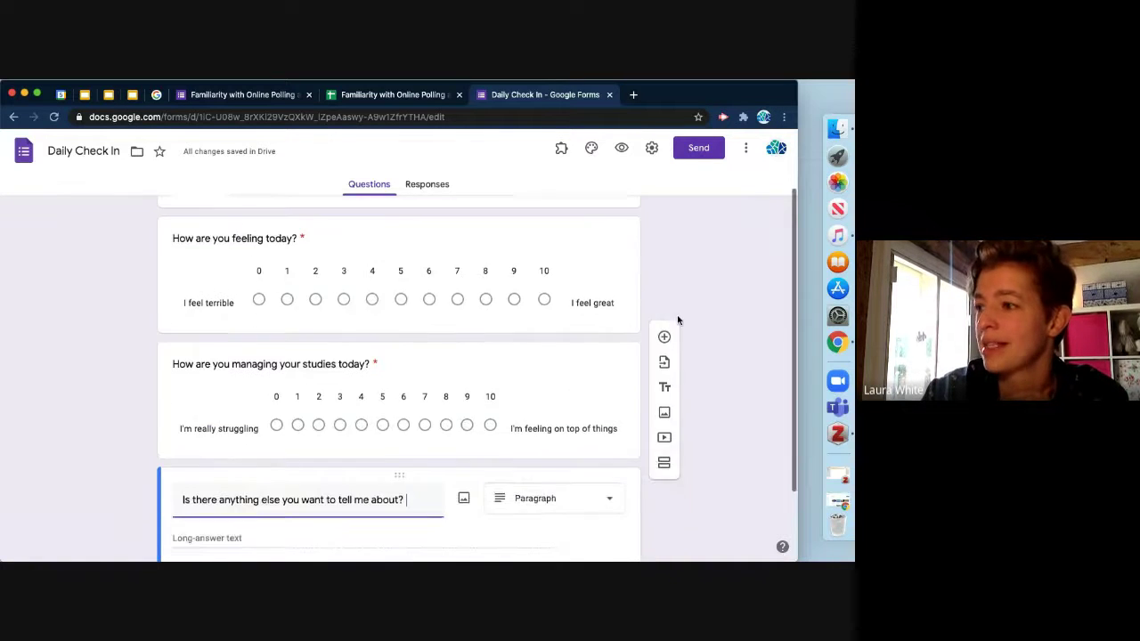
{"action": "scroll", "coordinate": [677, 319], "scroll_direction": "up", "scroll_amount": 1}
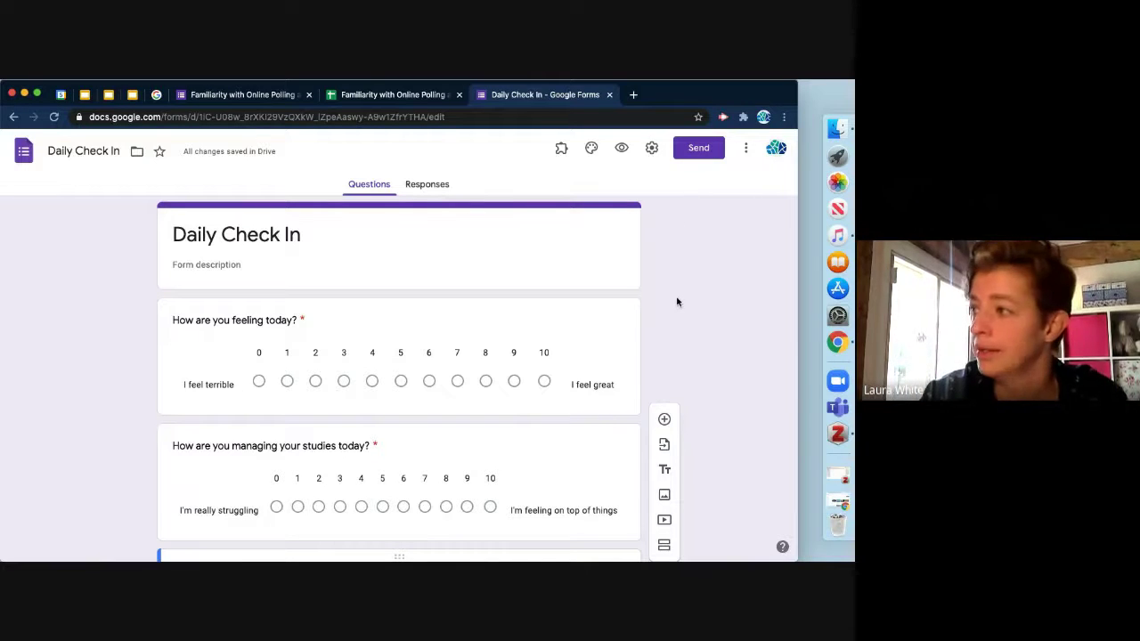
{"action": "left_click", "coordinate": [700, 151]}
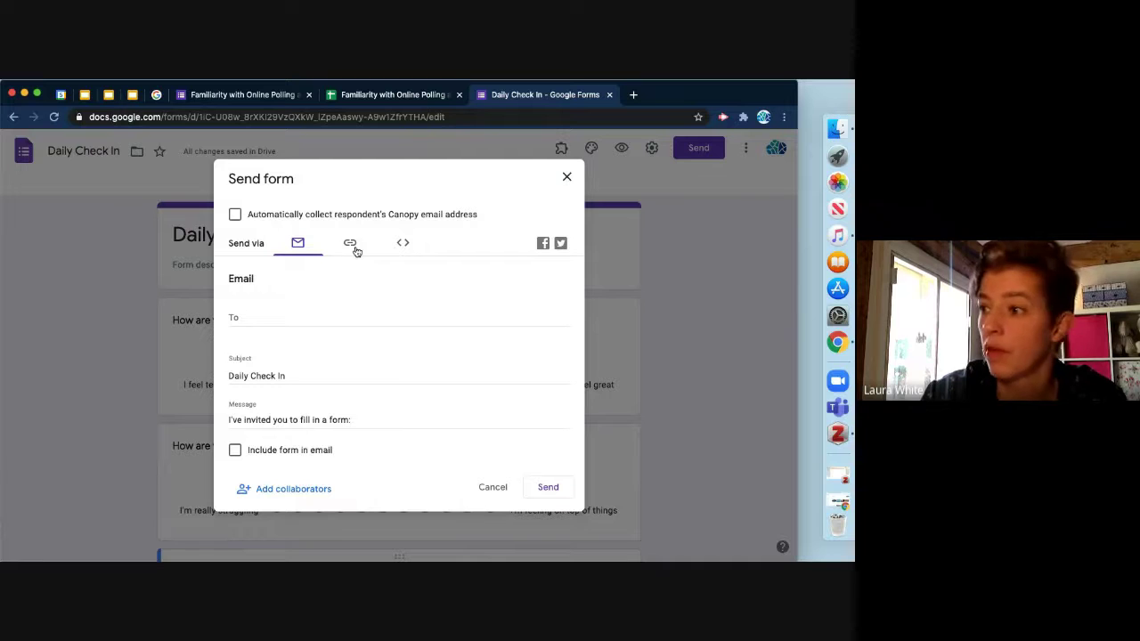
{"action": "left_click", "coordinate": [235, 215]}
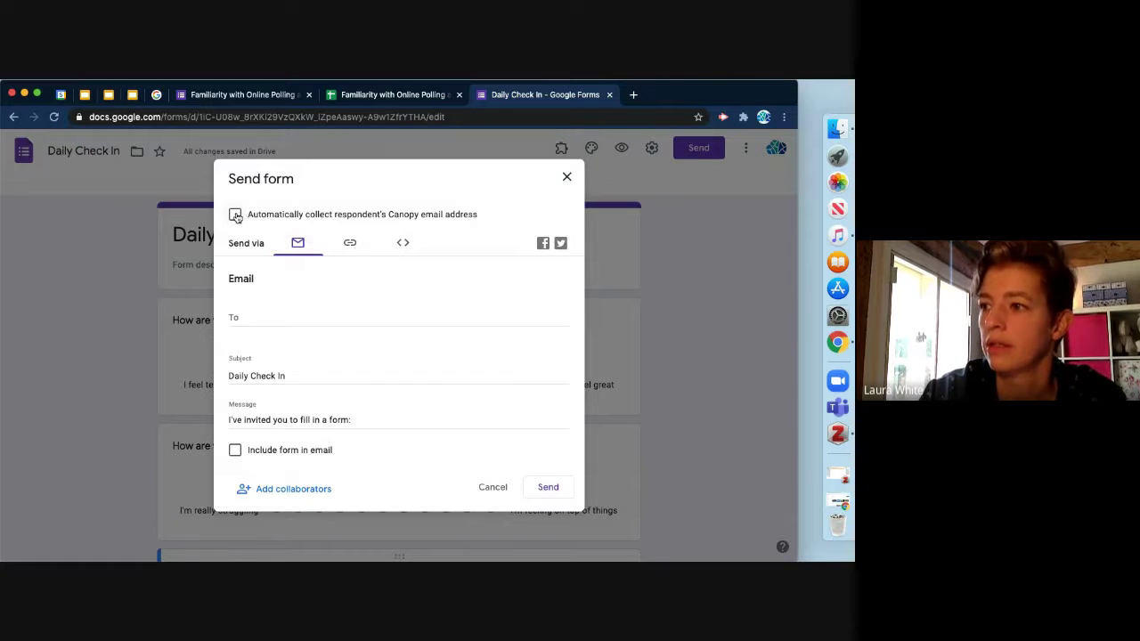
{"action": "left_click", "coordinate": [351, 245]}
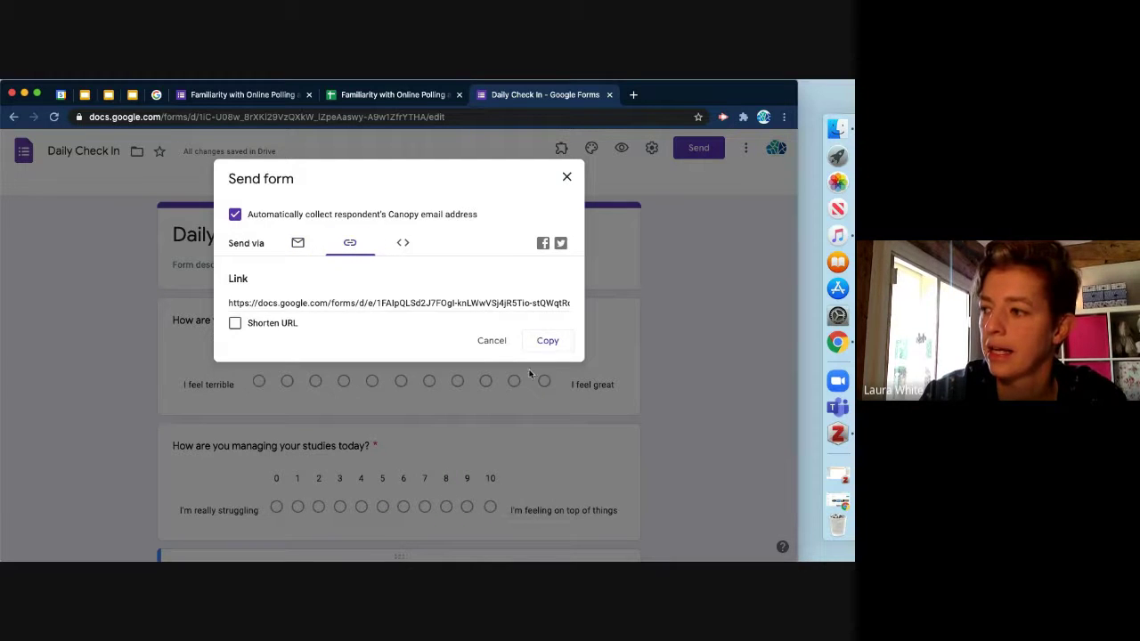
{"action": "left_click", "coordinate": [548, 341]}
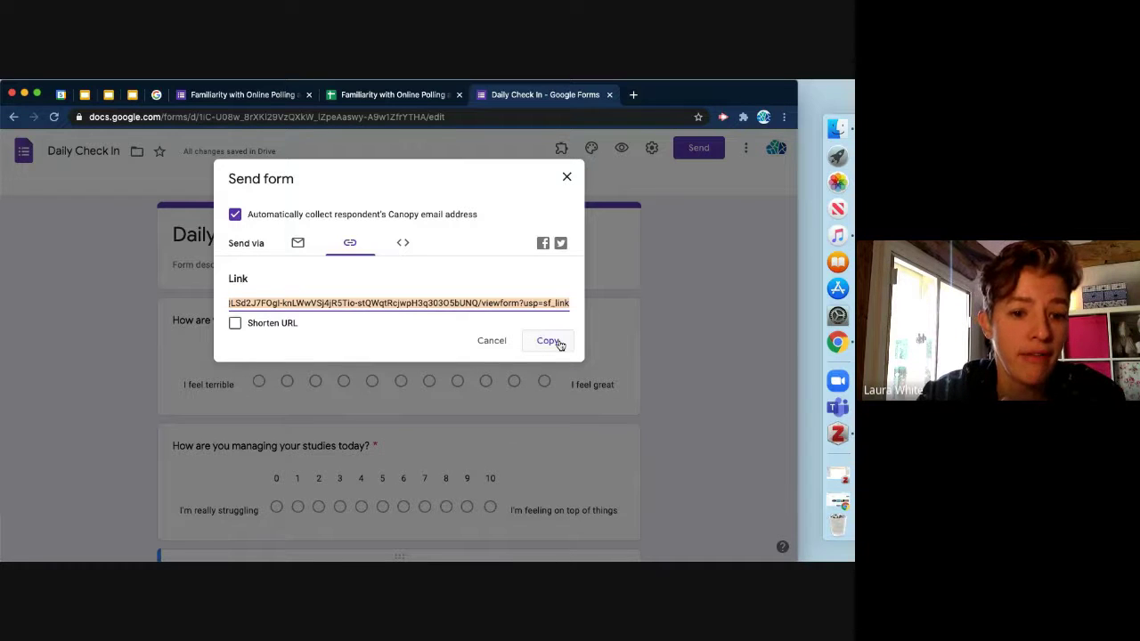
{"action": "left_click", "coordinate": [568, 179]}
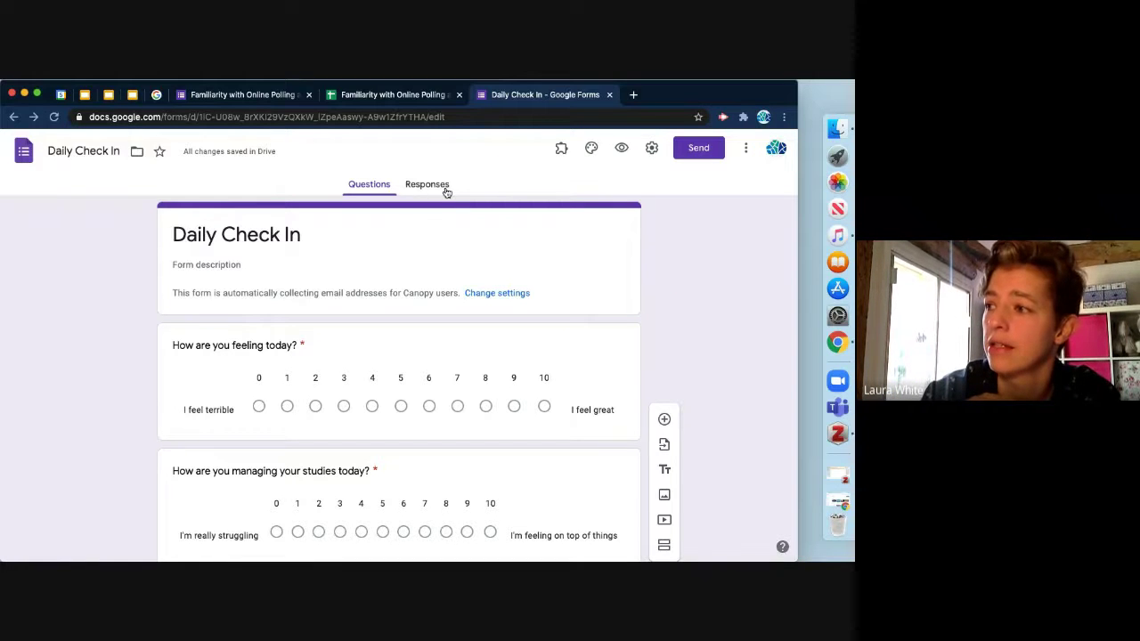
Create a new spreadsheet named "Daily Check In (Responses)" as the destination for the form's responses
{"action": "left_click", "coordinate": [445, 188]}
{"action": "left_click", "coordinate": [591, 224]}
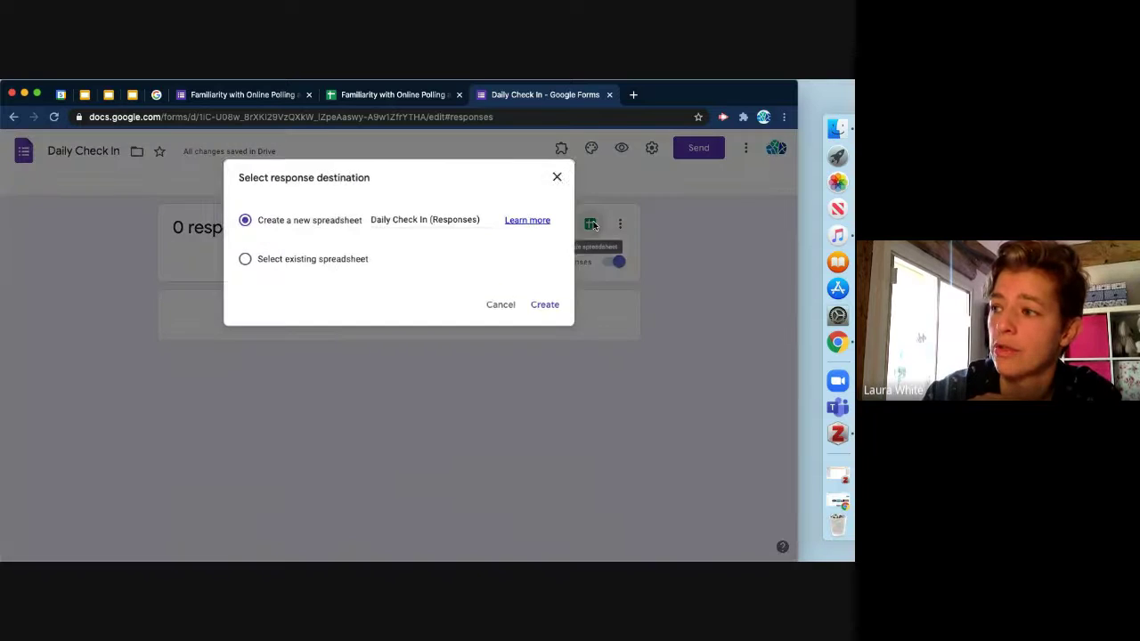
{"action": "left_click", "coordinate": [545, 304]}
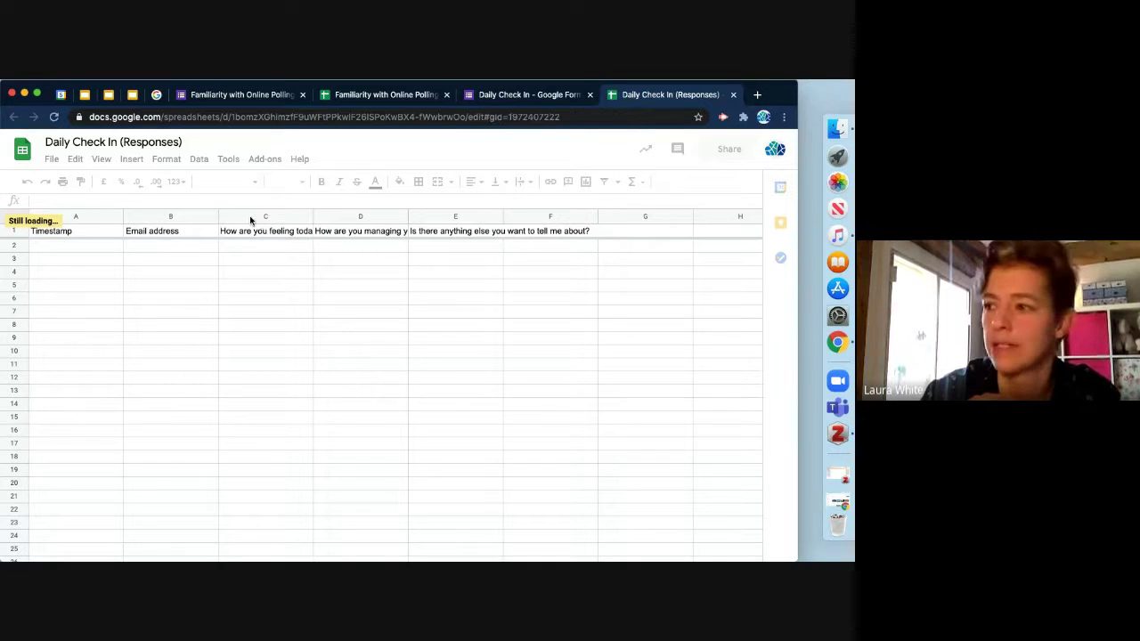
Select columns C and D with the two scale questions and locate the conditional formatting command
{"action": "left_click", "coordinate": [254, 290]}
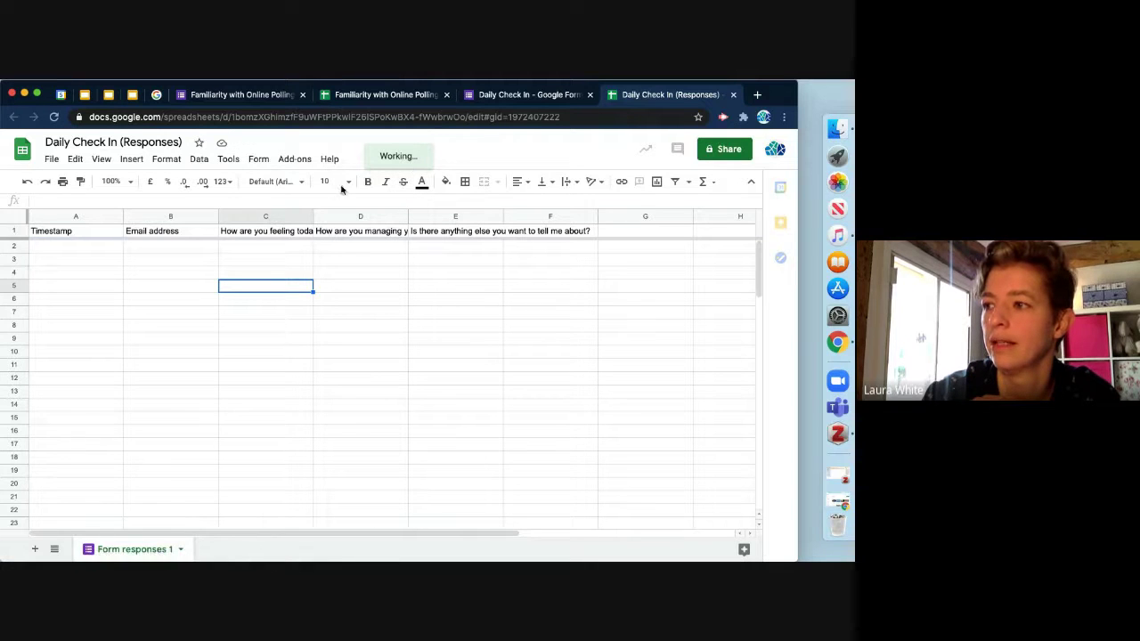
{"action": "left_click", "coordinate": [351, 218], "text": "shift"}
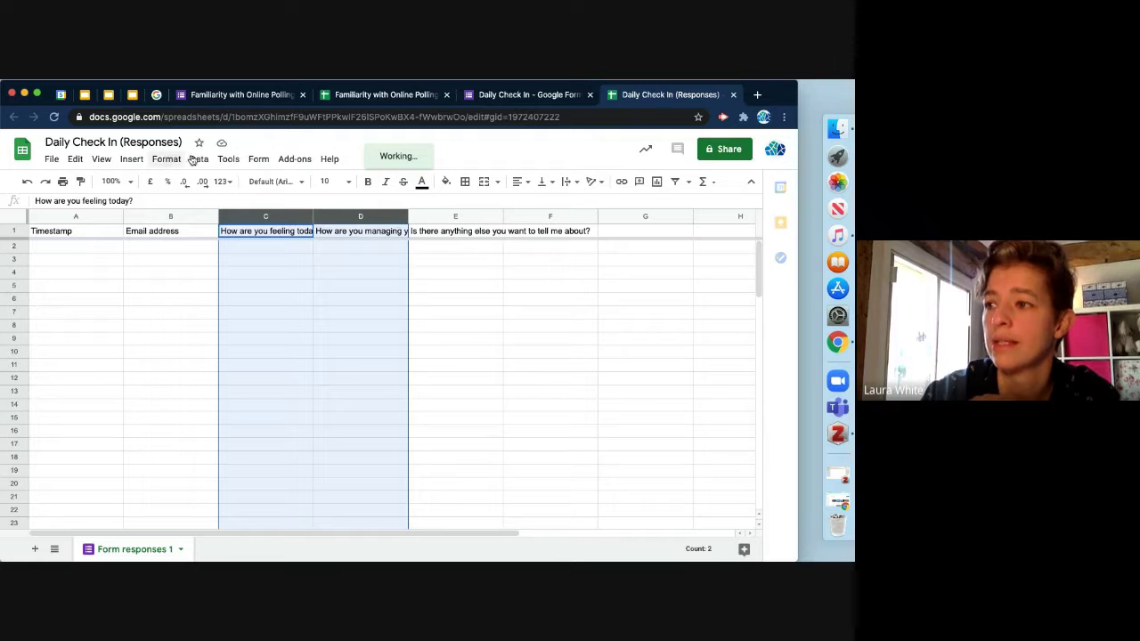
{"action": "left_click", "coordinate": [200, 160]}
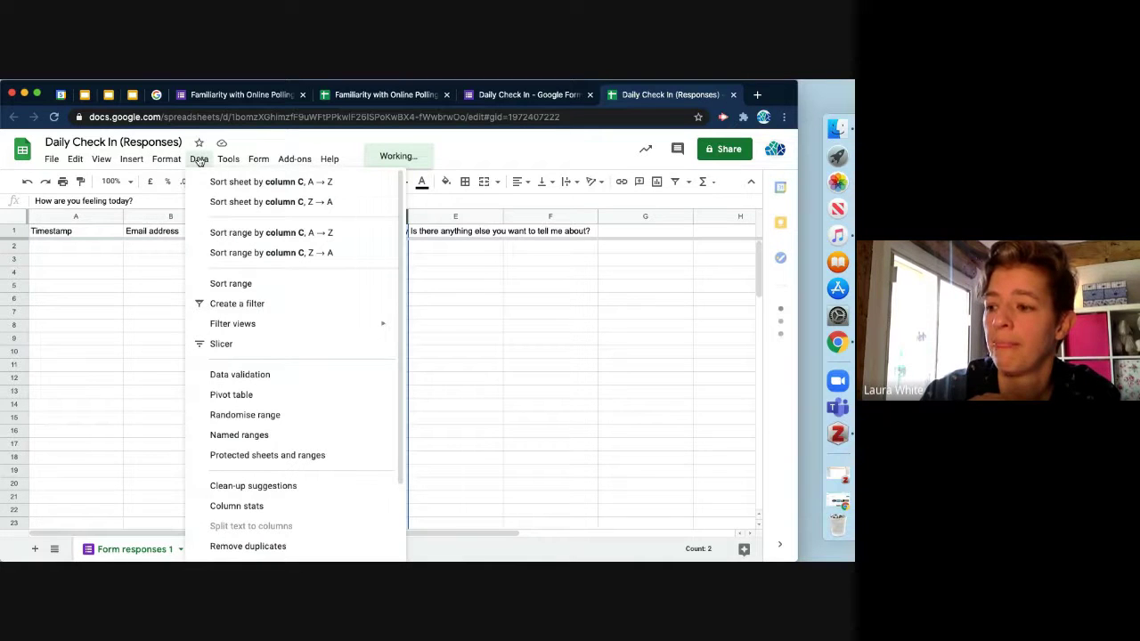
{"action": "left_click", "coordinate": [165, 160]}
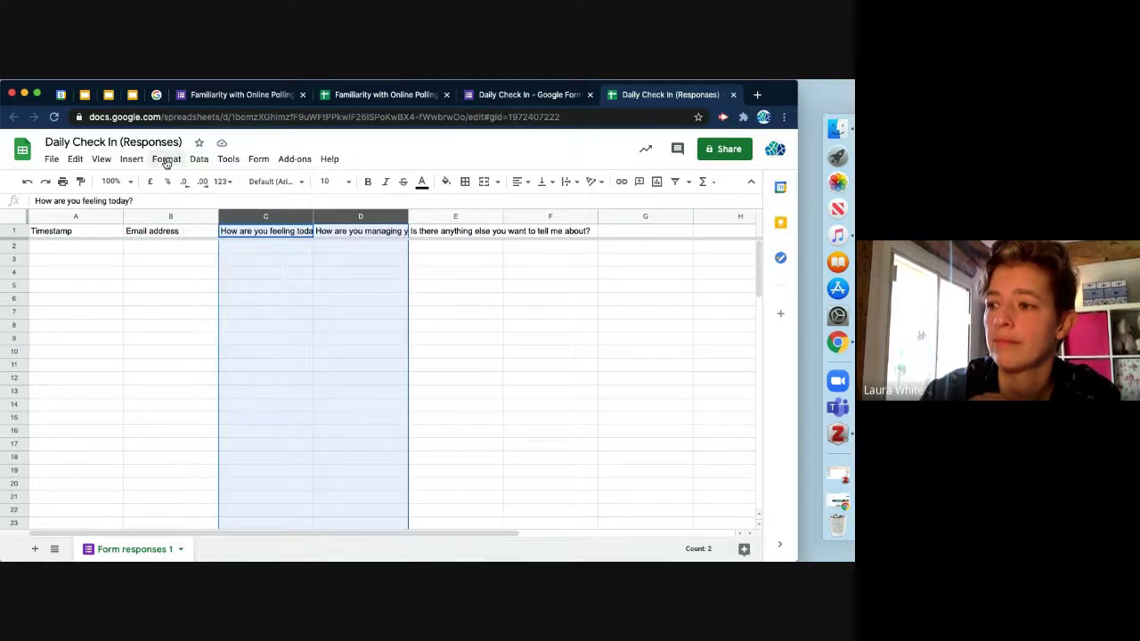
{"action": "left_click", "coordinate": [166, 161]}
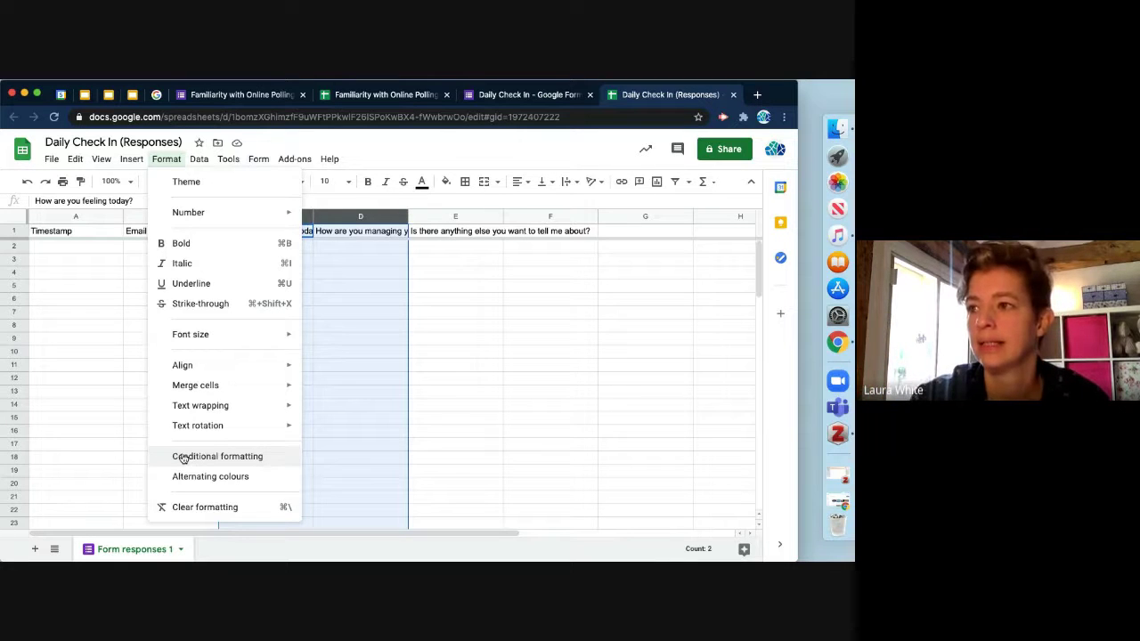
Switch back to the Google Slides presentation, at the slide listing uses from Daily Survey to Assess
{"action": "left_click", "coordinate": [277, 94]}
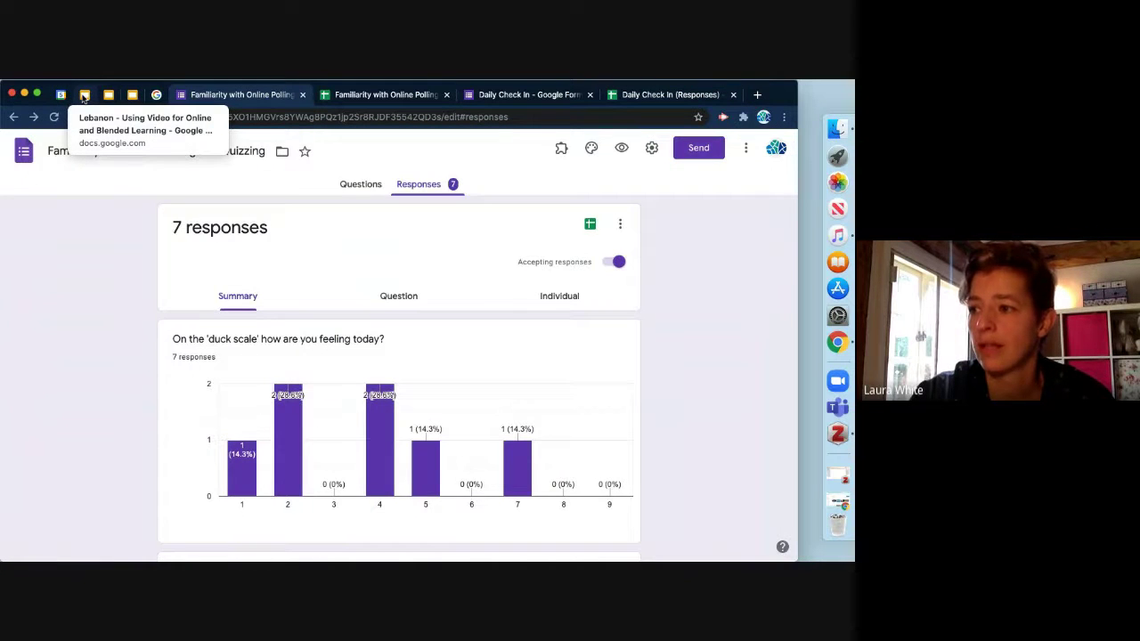
{"action": "left_click", "coordinate": [84, 95]}
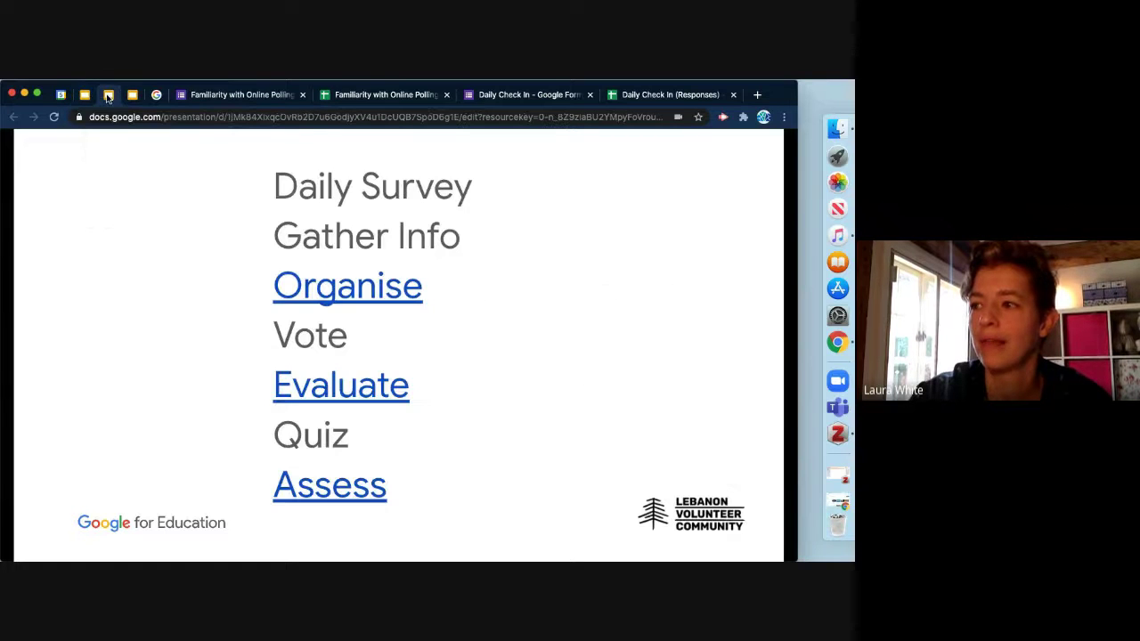
{"action": "left_click", "coordinate": [107, 95]}
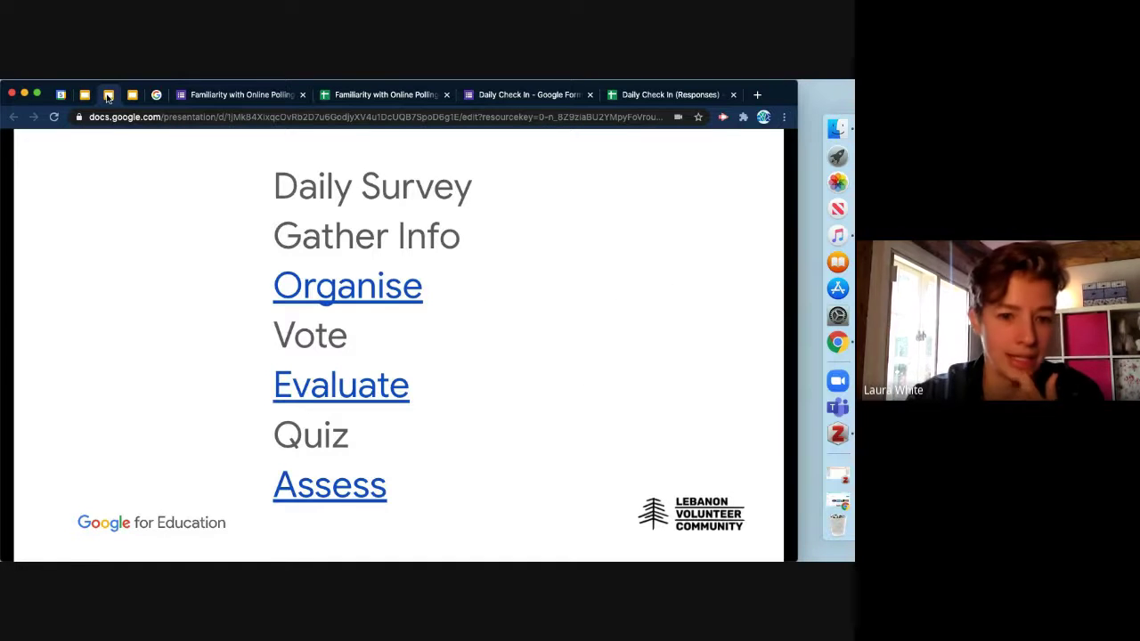
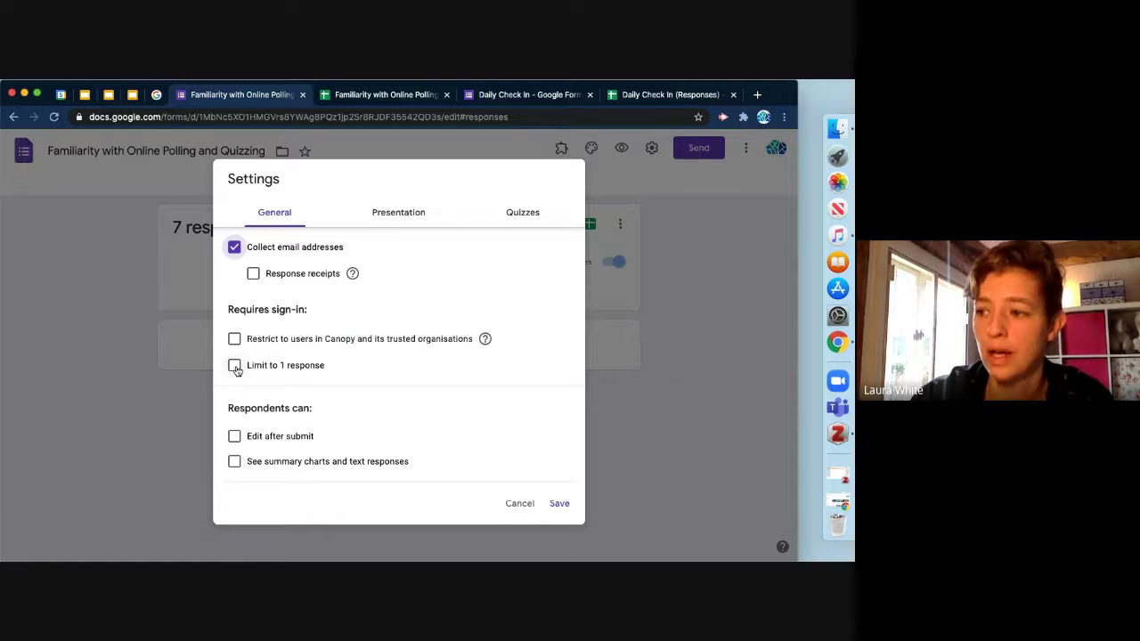
Limit the "Familiarity with Online Polling and Quizzing" form to 1 response per respondent in its settings
{"action": "left_click", "coordinate": [234, 366]}
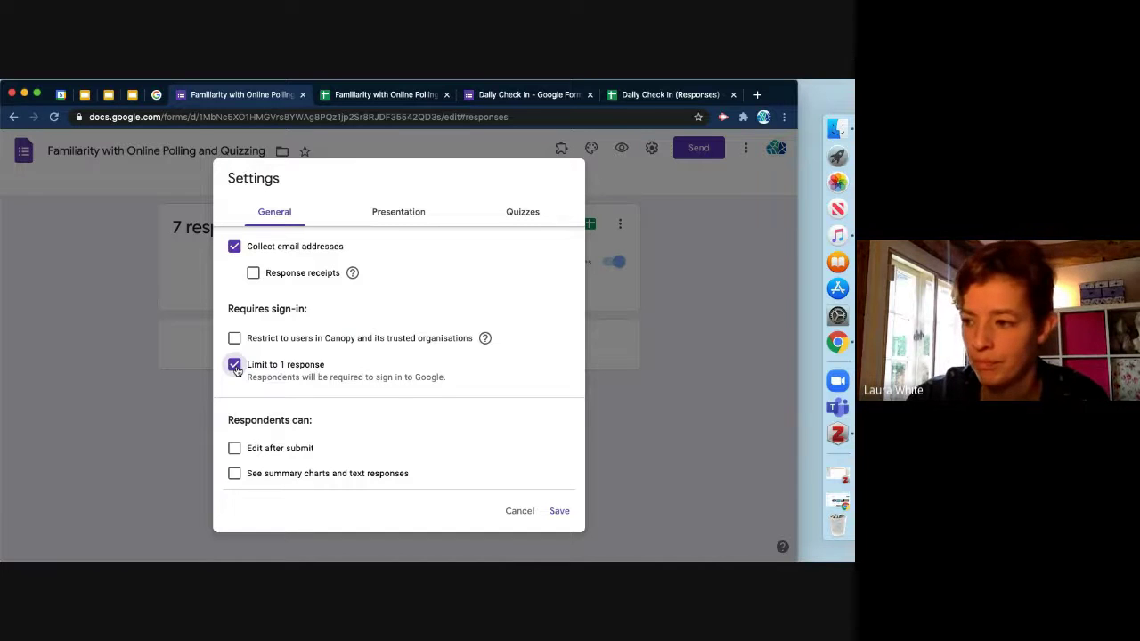
{"action": "scroll", "coordinate": [290, 420], "scroll_direction": "down", "scroll_amount": 1}
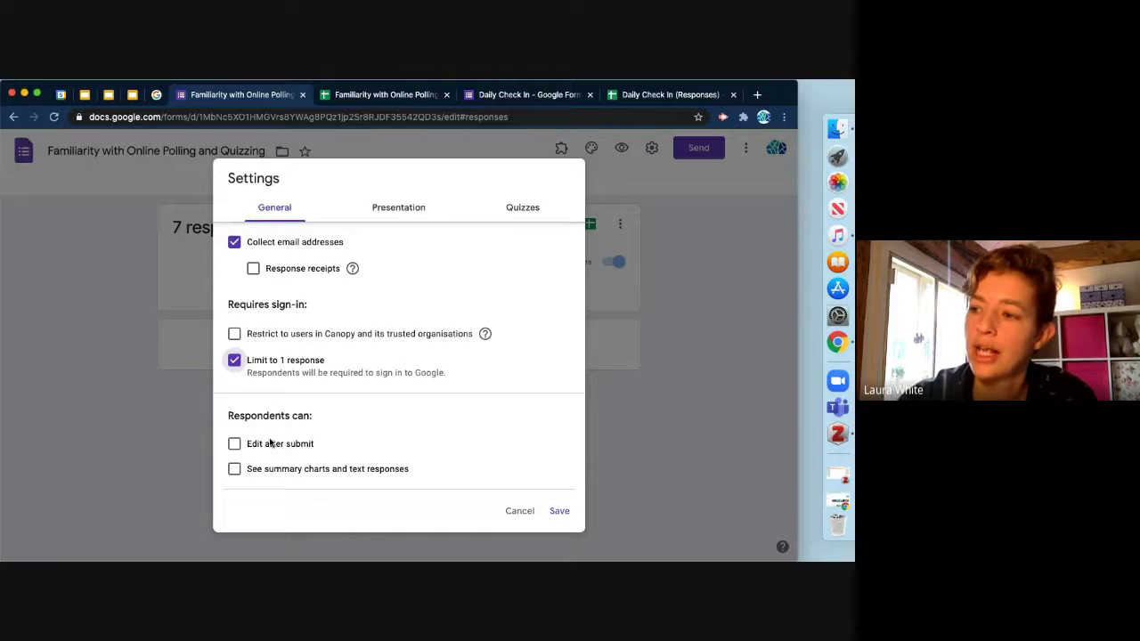
{"action": "left_click", "coordinate": [234, 361]}
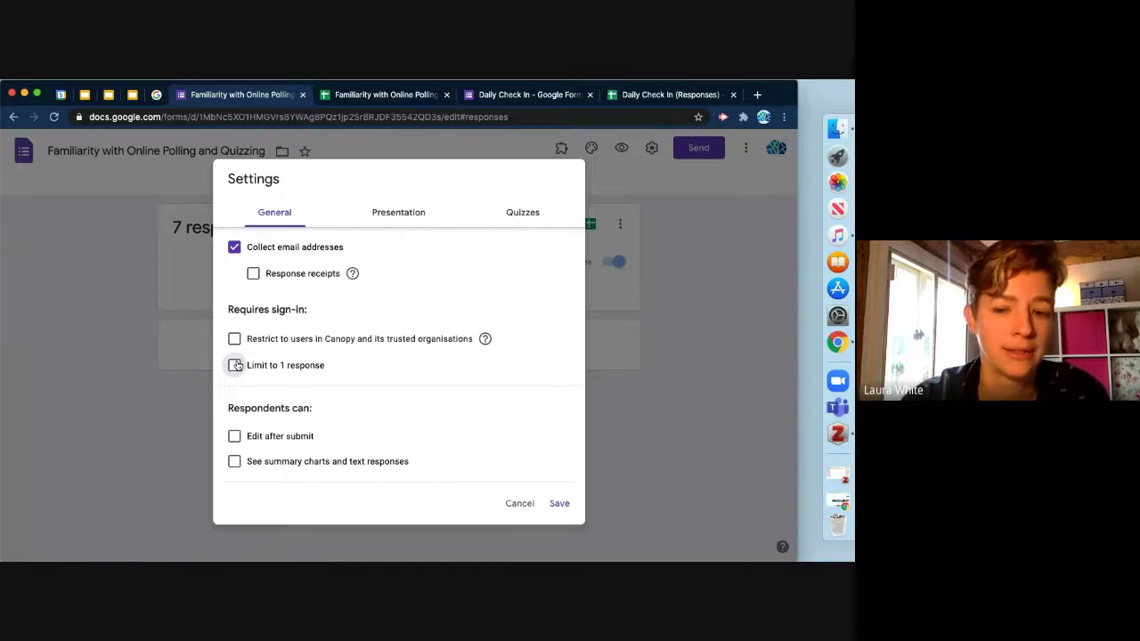
{"action": "left_click", "coordinate": [235, 365]}
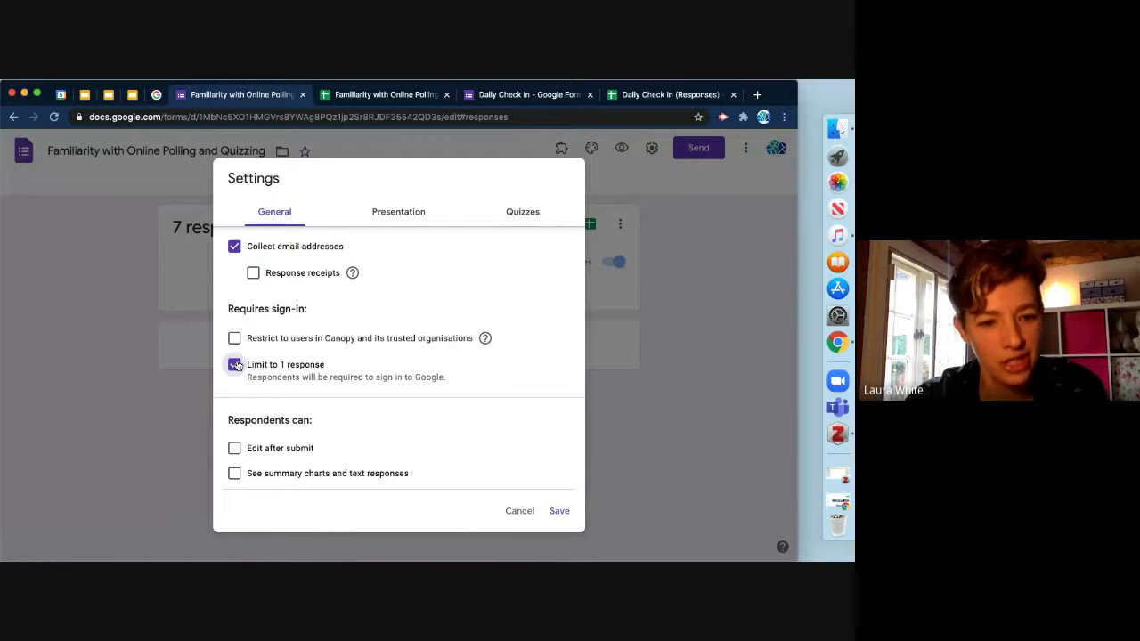
Make the form a quiz that releases marks later, after manual review, and save the settings
{"action": "left_click", "coordinate": [399, 214]}
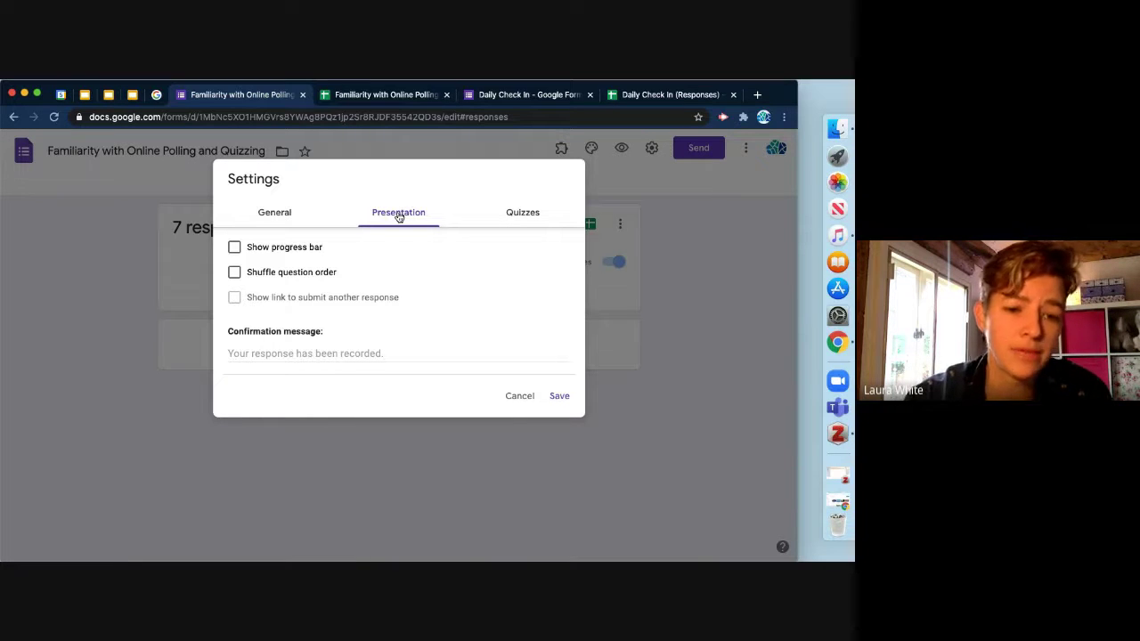
{"action": "left_click", "coordinate": [519, 214]}
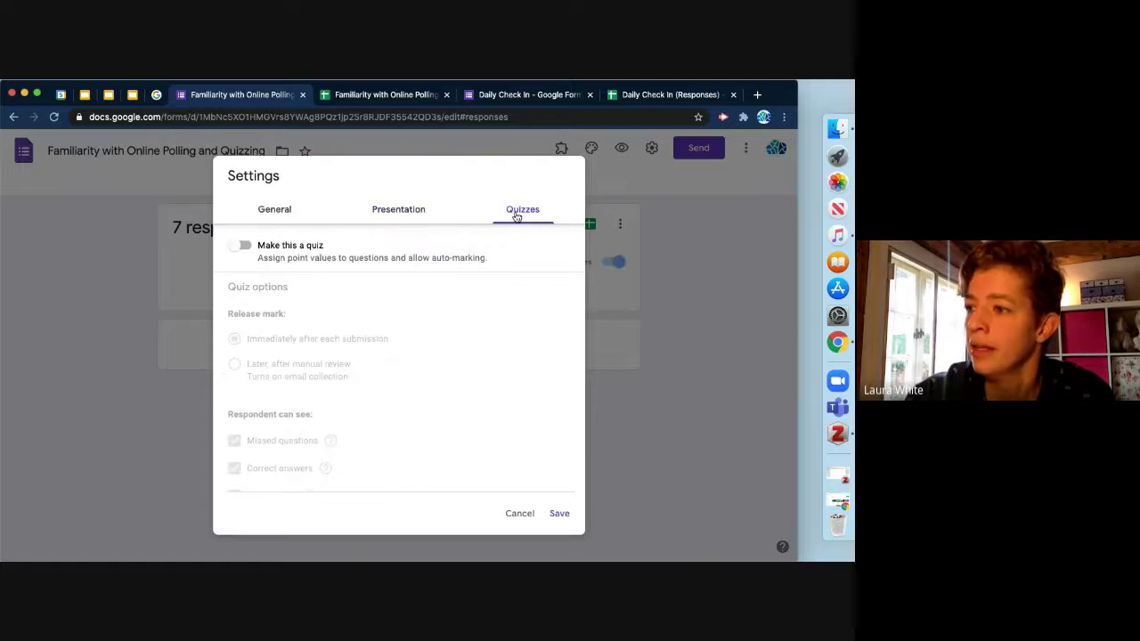
{"action": "left_click", "coordinate": [246, 245]}
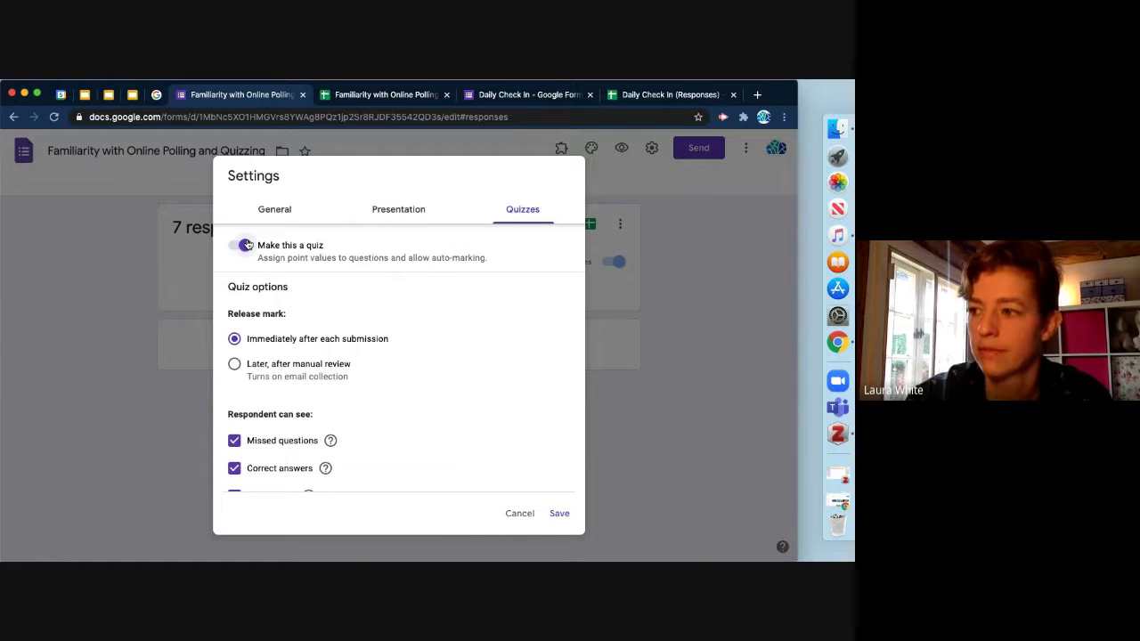
{"action": "left_click", "coordinate": [279, 366]}
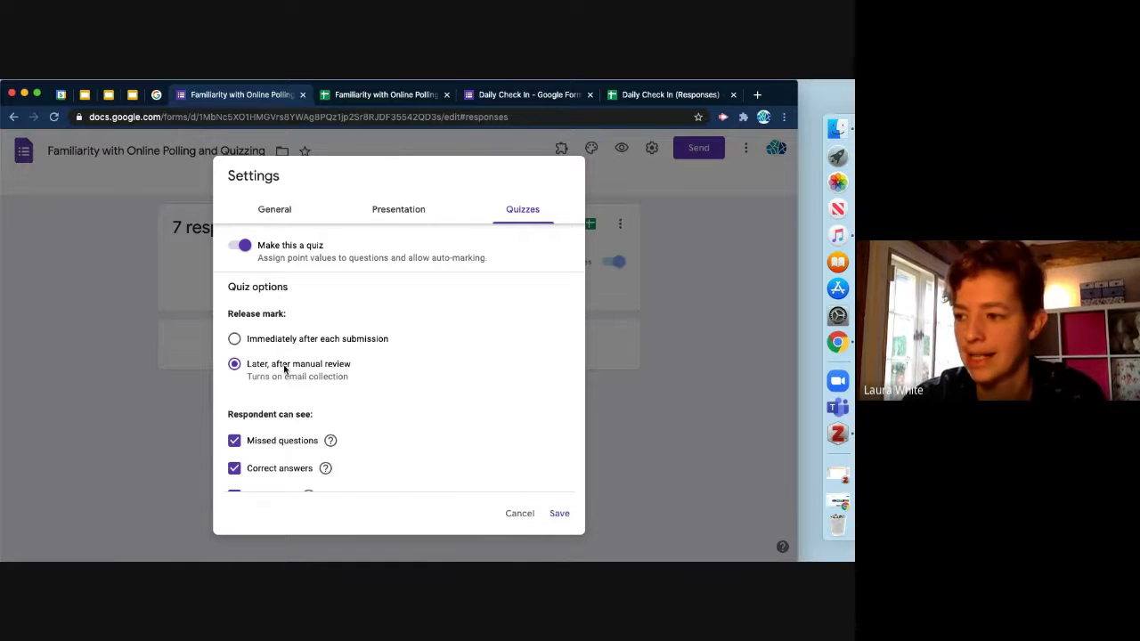
{"action": "scroll", "coordinate": [284, 370], "scroll_direction": "down", "scroll_amount": 2}
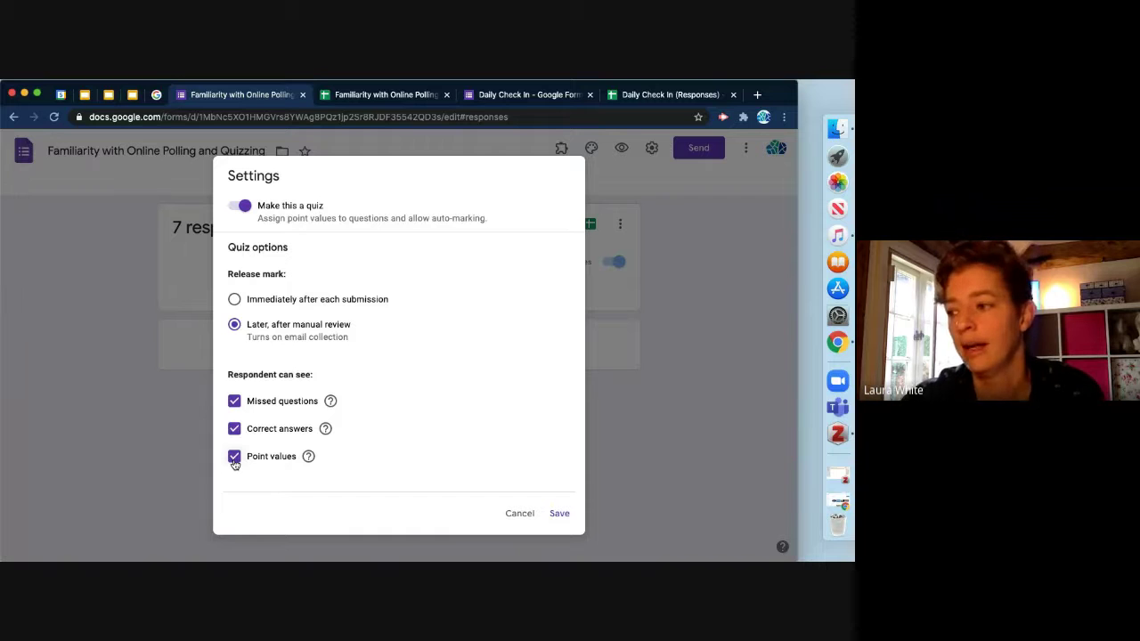
{"action": "left_click", "coordinate": [559, 514]}
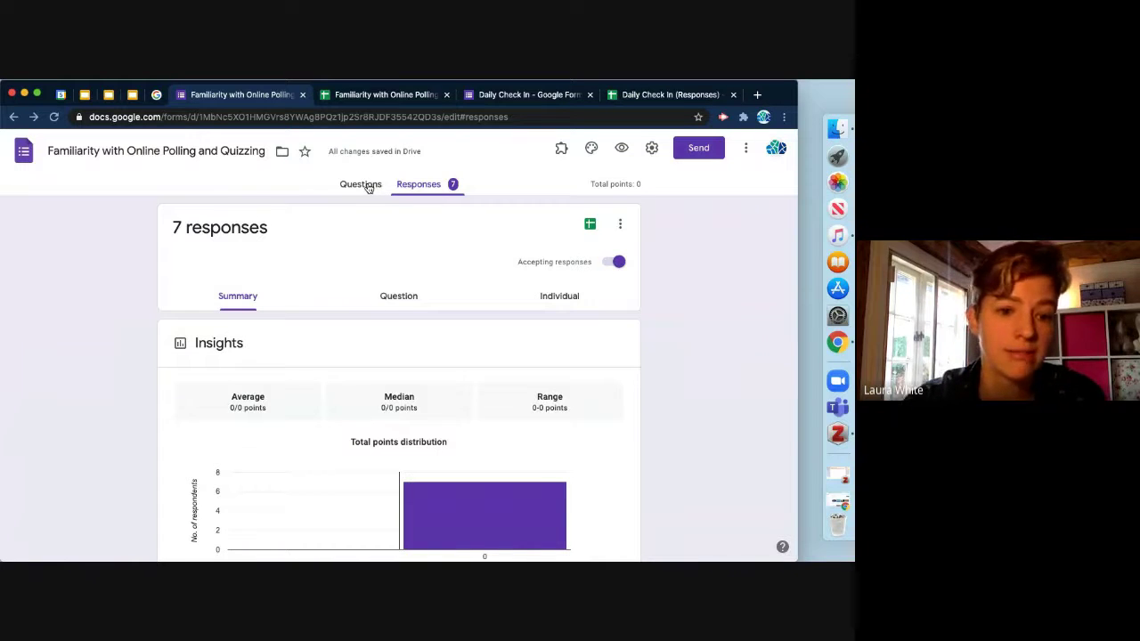
In the form's questions, assign 1 point to the linear scale question "Are you students anxious about tests?" in its answer key
{"action": "left_click", "coordinate": [367, 186]}
{"action": "scroll", "coordinate": [465, 372], "scroll_direction": "down", "scroll_amount": 10}
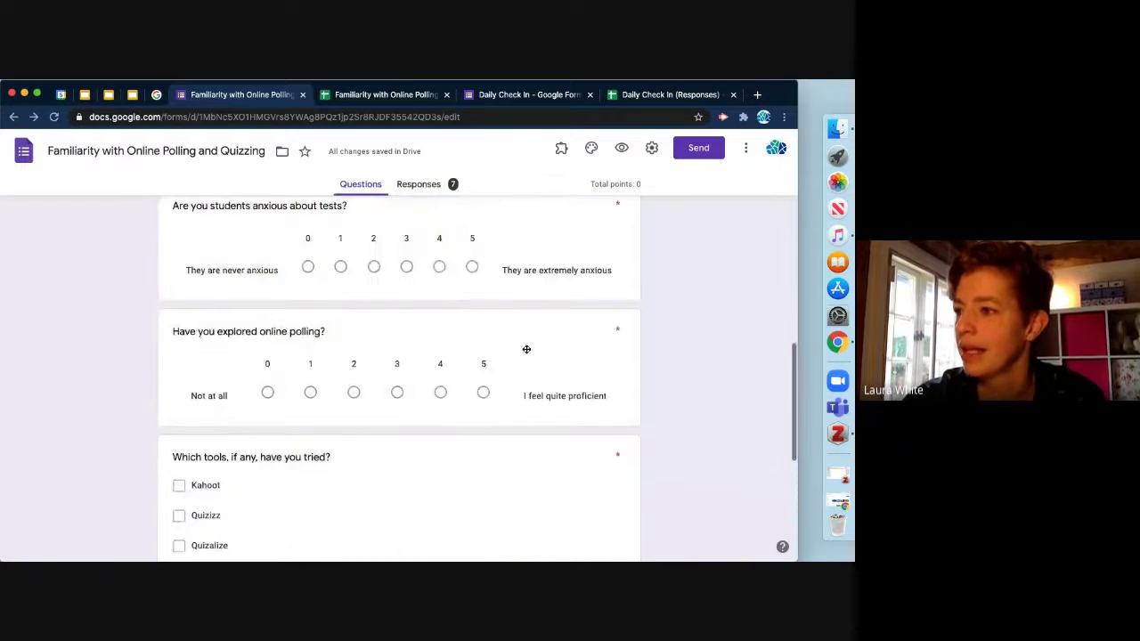
{"action": "scroll", "coordinate": [514, 318], "scroll_direction": "up", "scroll_amount": 2}
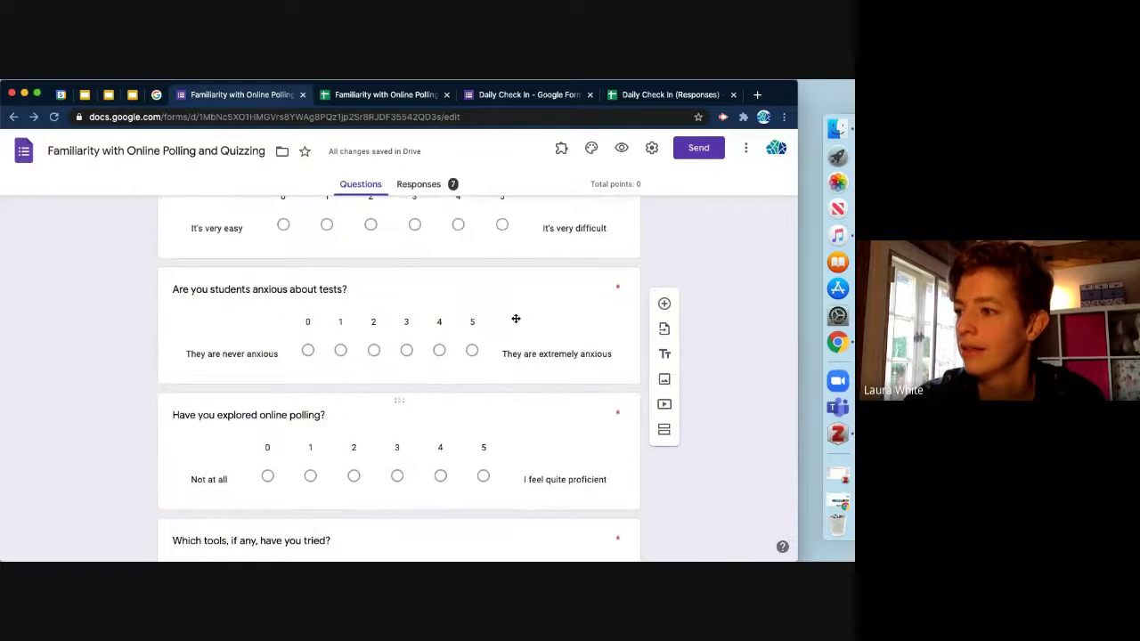
{"action": "left_click", "coordinate": [436, 286]}
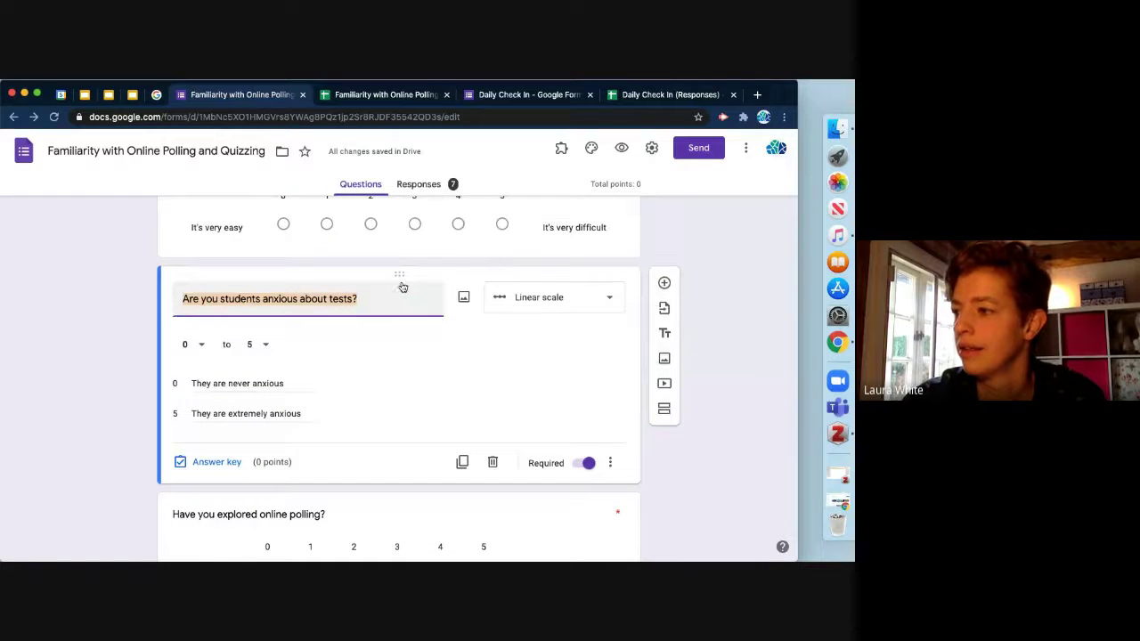
{"action": "left_click", "coordinate": [204, 464]}
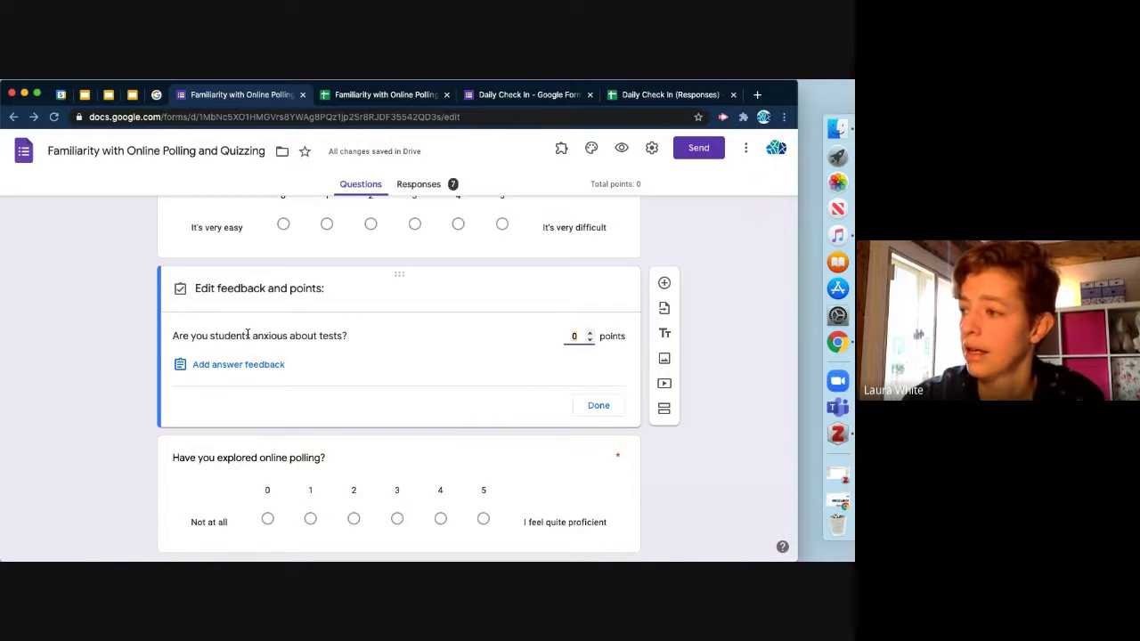
{"action": "left_click", "coordinate": [589, 334]}
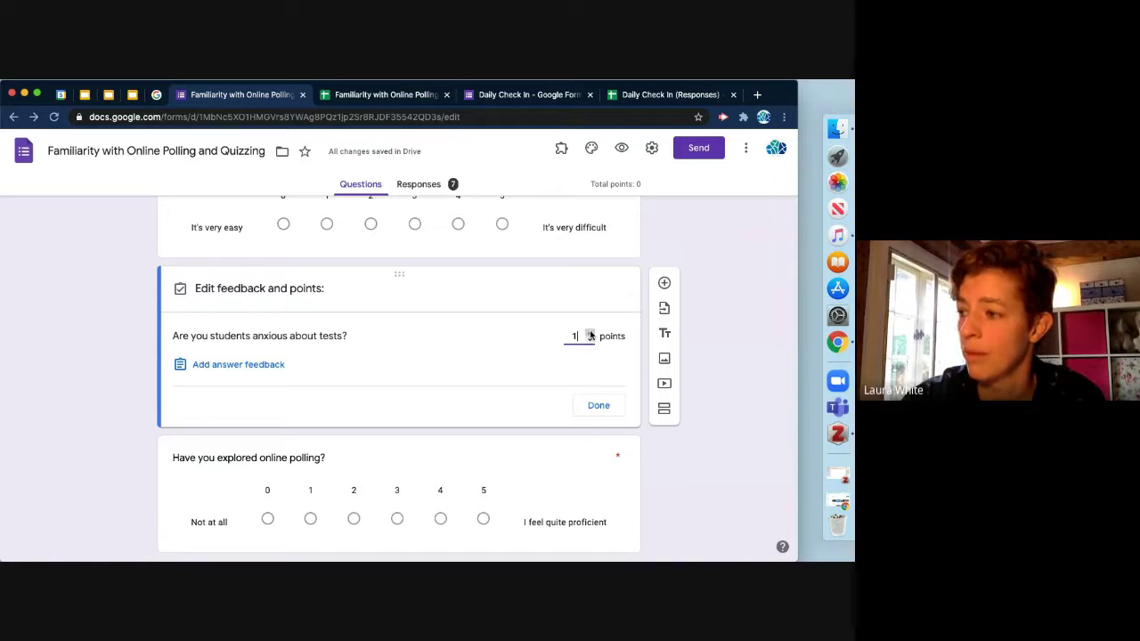
{"action": "left_click", "coordinate": [407, 382]}
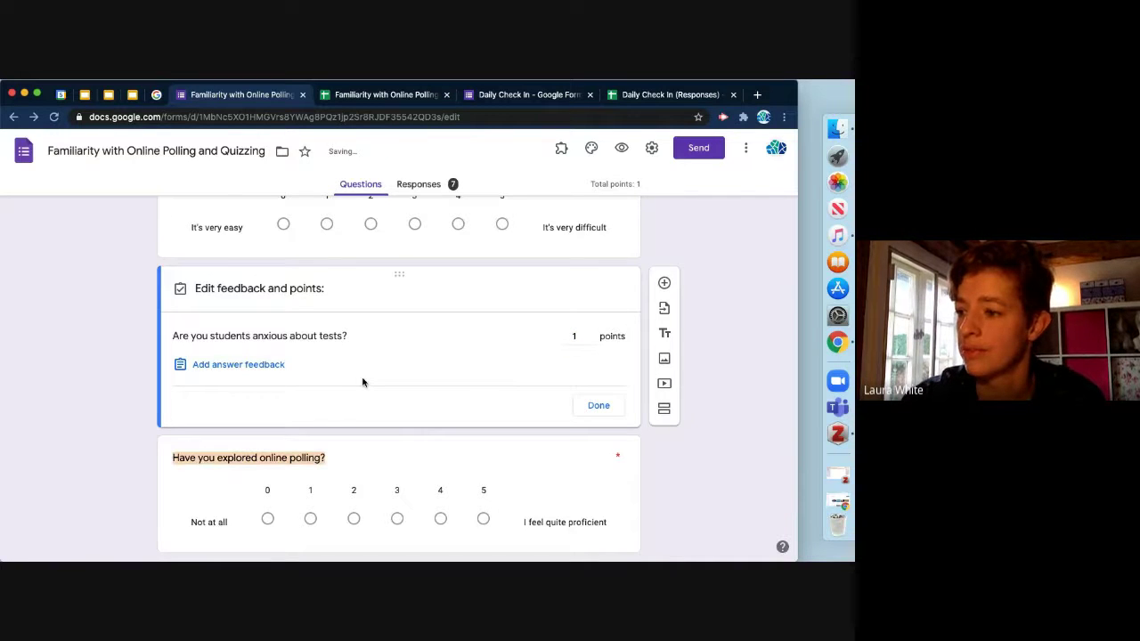
Examine the video and link options for the test anxiety question's answer feedback, then cancel without adding feedback
{"action": "left_click", "coordinate": [278, 366]}
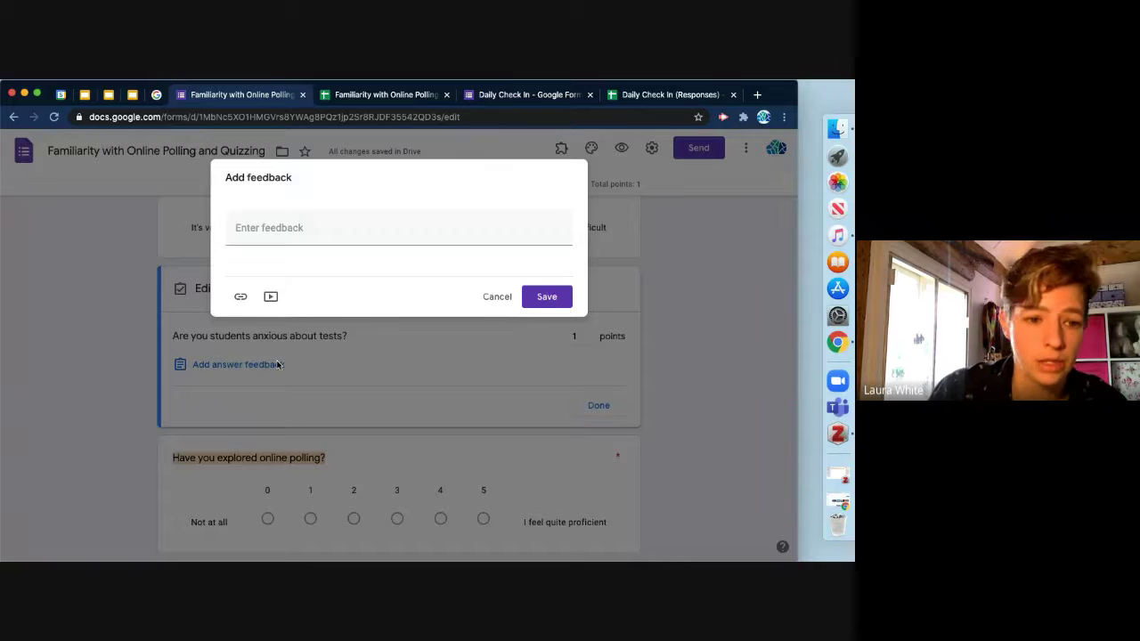
{"action": "left_click", "coordinate": [273, 299]}
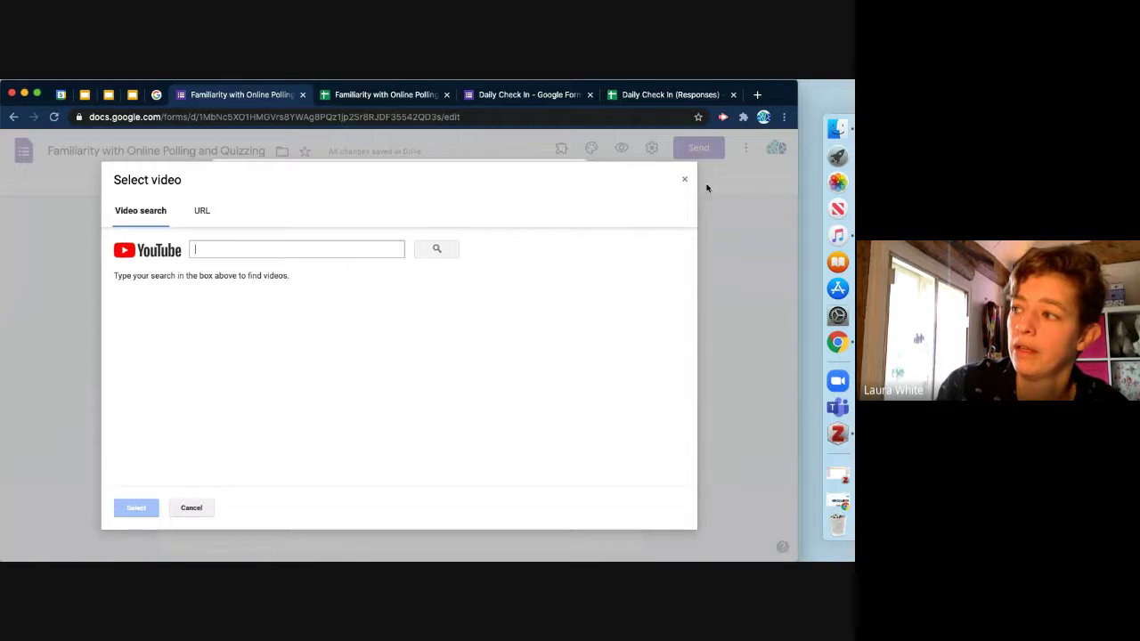
{"action": "left_click", "coordinate": [683, 177]}
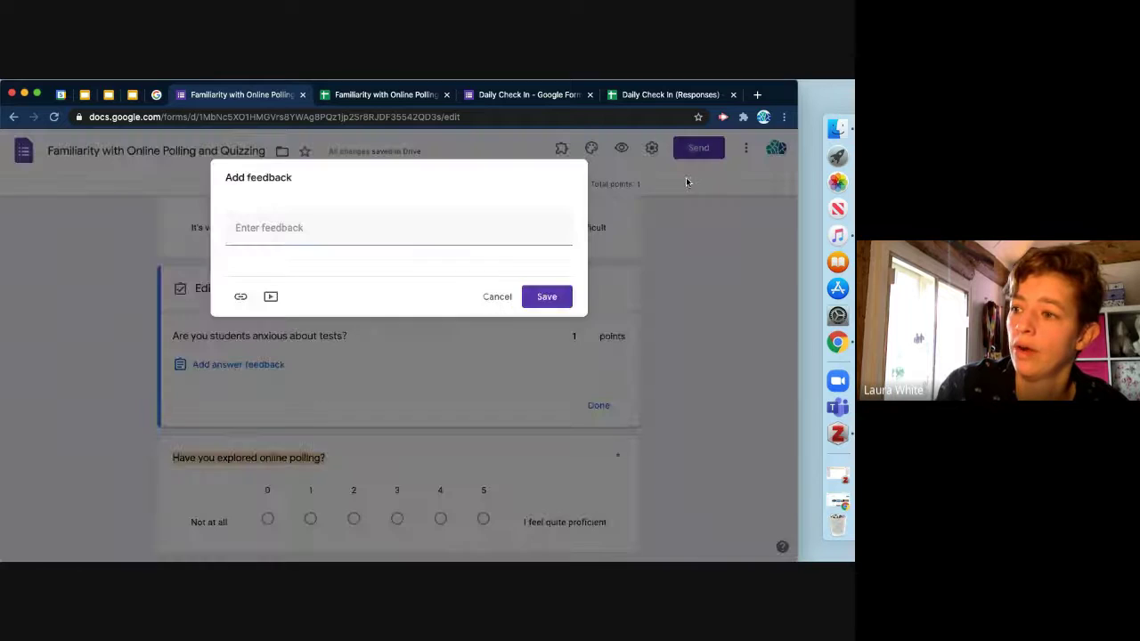
{"action": "left_click", "coordinate": [240, 296]}
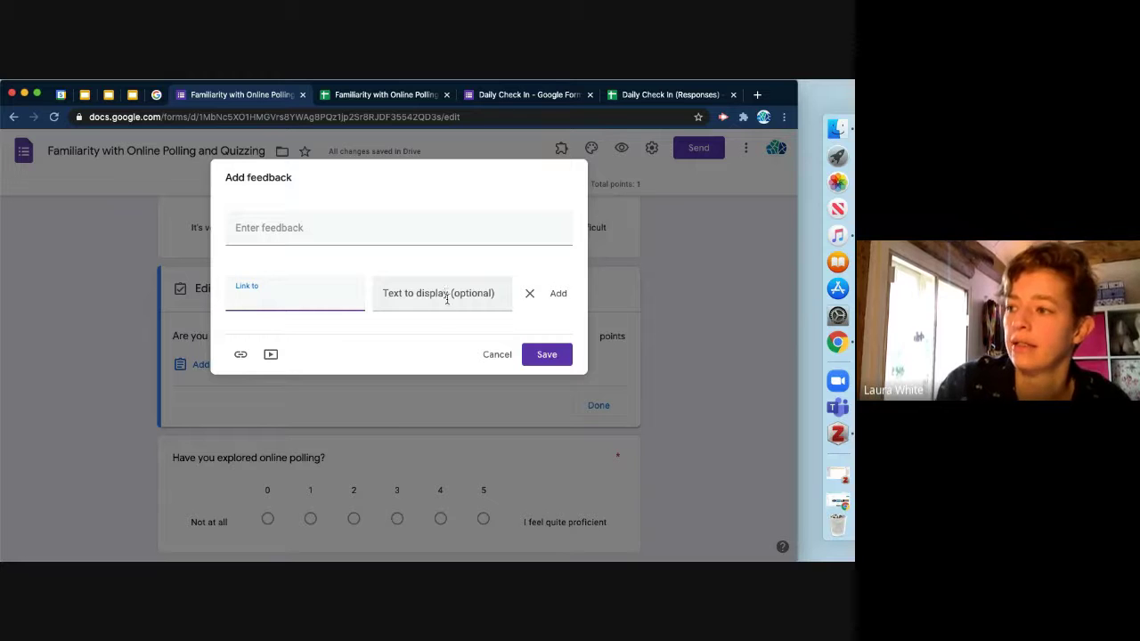
{"action": "left_click", "coordinate": [501, 359]}
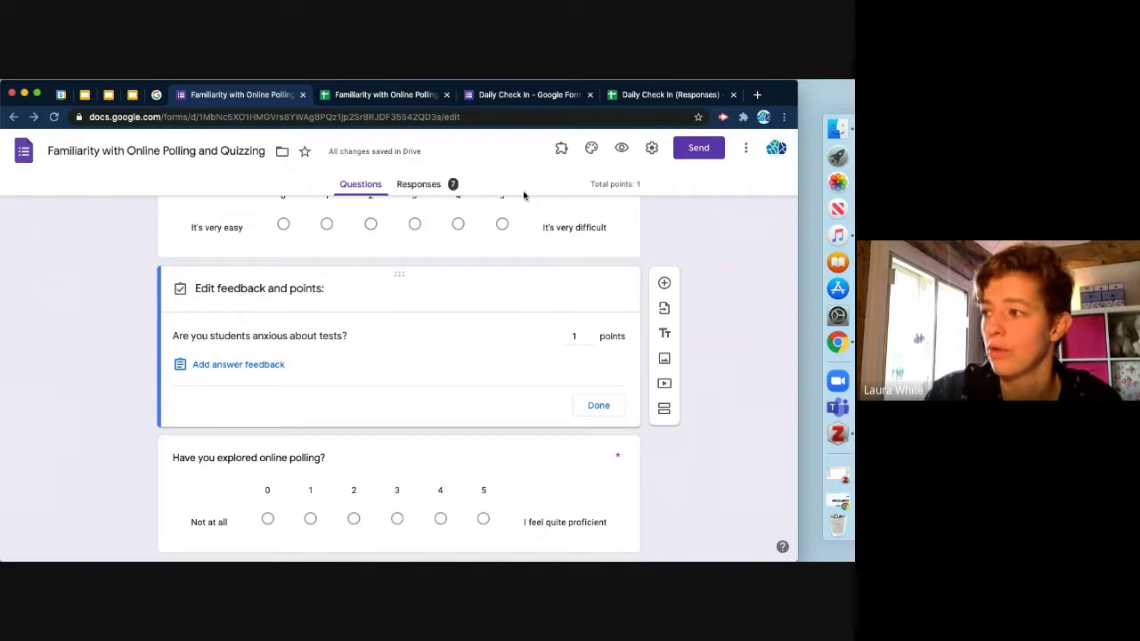
{"action": "scroll", "coordinate": [512, 375], "scroll_direction": "down", "scroll_amount": 2}
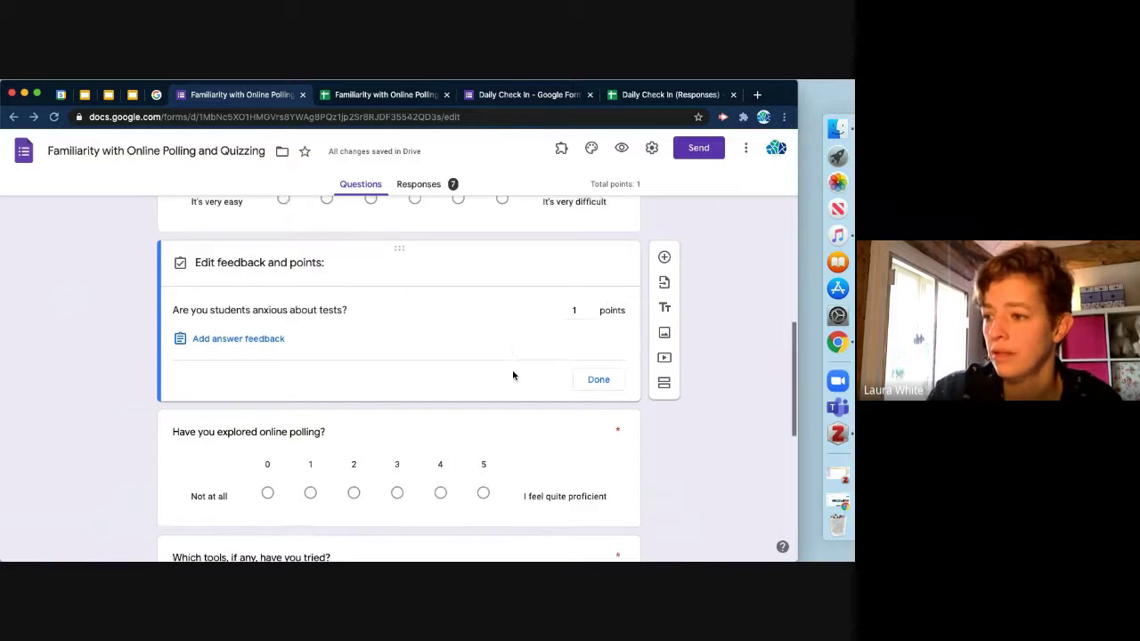
{"action": "scroll", "coordinate": [512, 375], "scroll_direction": "up", "scroll_amount": 3}
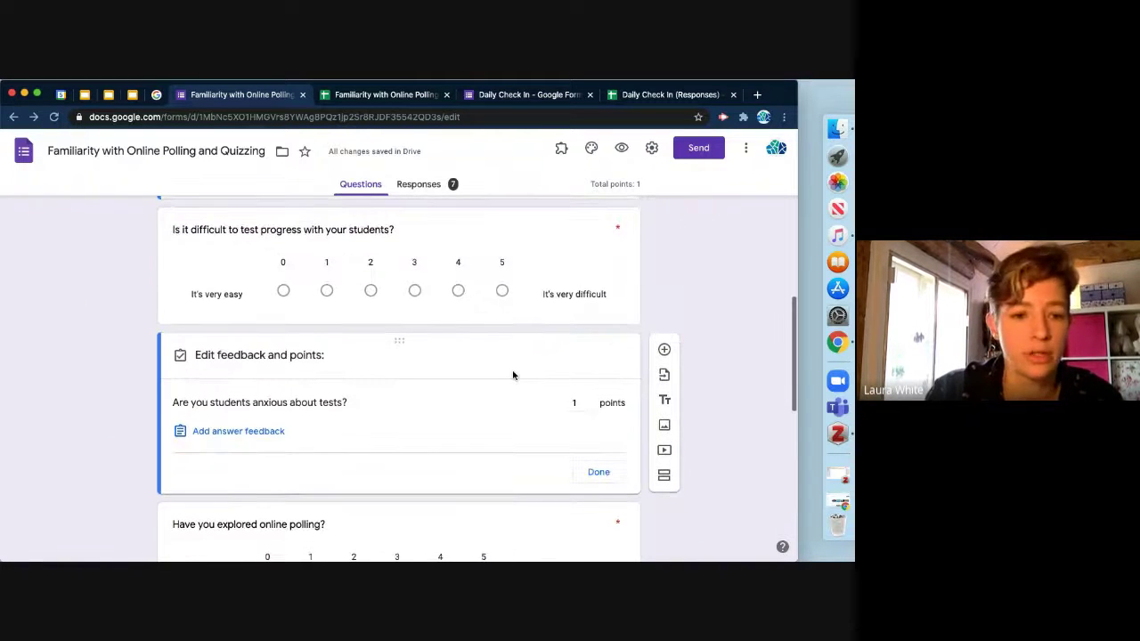
{"action": "scroll", "coordinate": [512, 375], "scroll_direction": "up", "scroll_amount": 2}
{"action": "scroll", "coordinate": [512, 375], "scroll_direction": "up", "scroll_amount": 10}
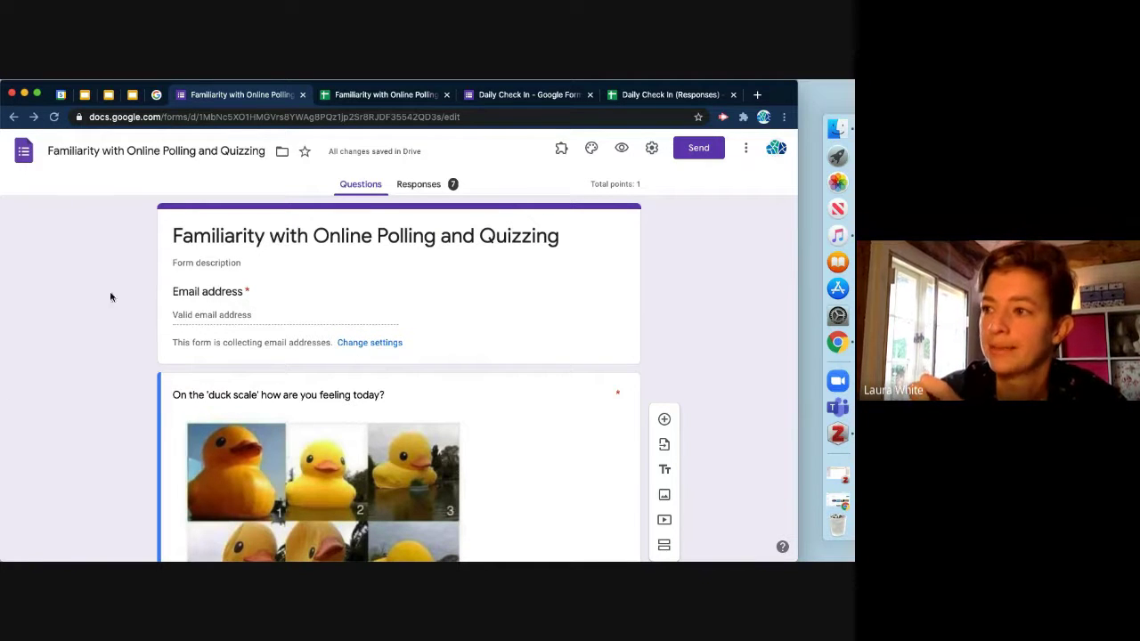
Switch to the "Lebanon -Assessing Students Online" presentation in Google Slides and show the "Challenge - build a form" slide
{"action": "left_click", "coordinate": [108, 95]}
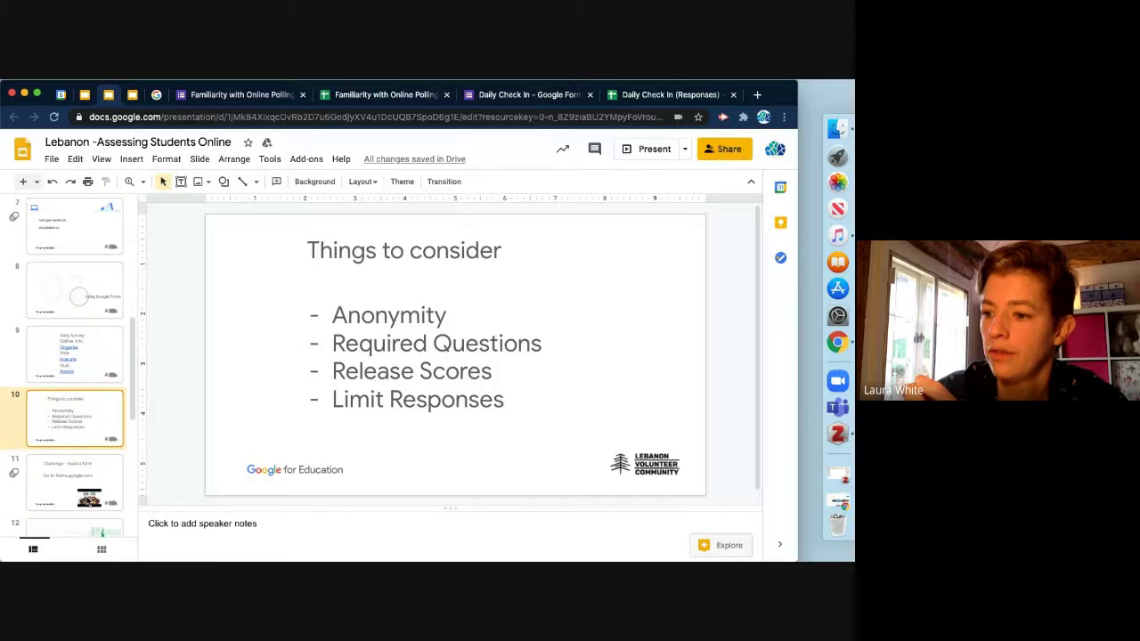
{"action": "left_click", "coordinate": [85, 491]}
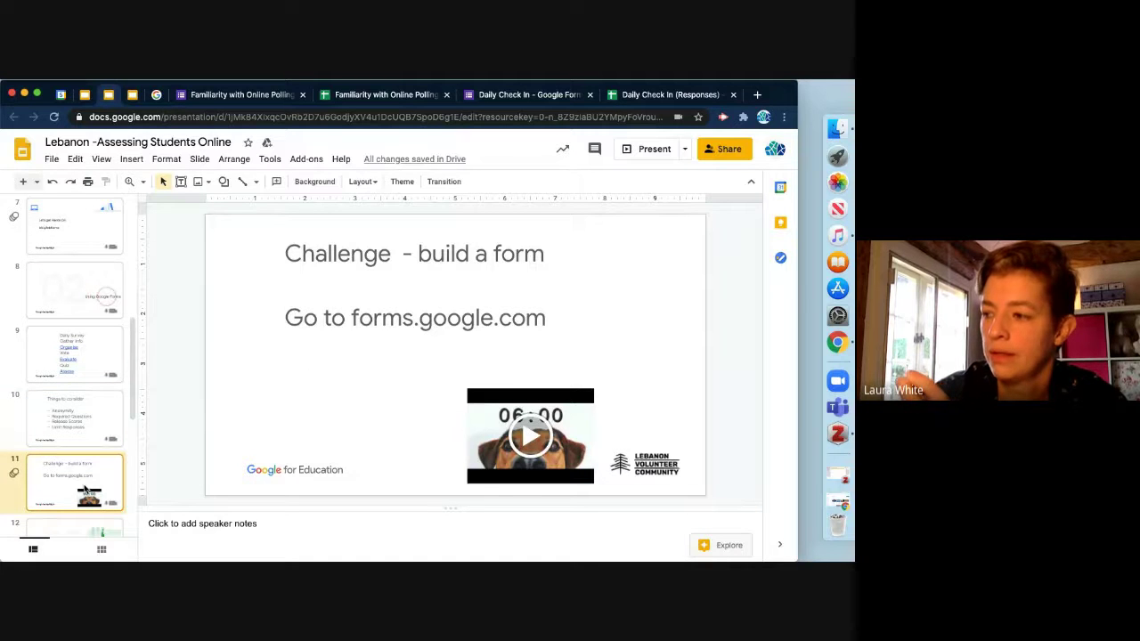